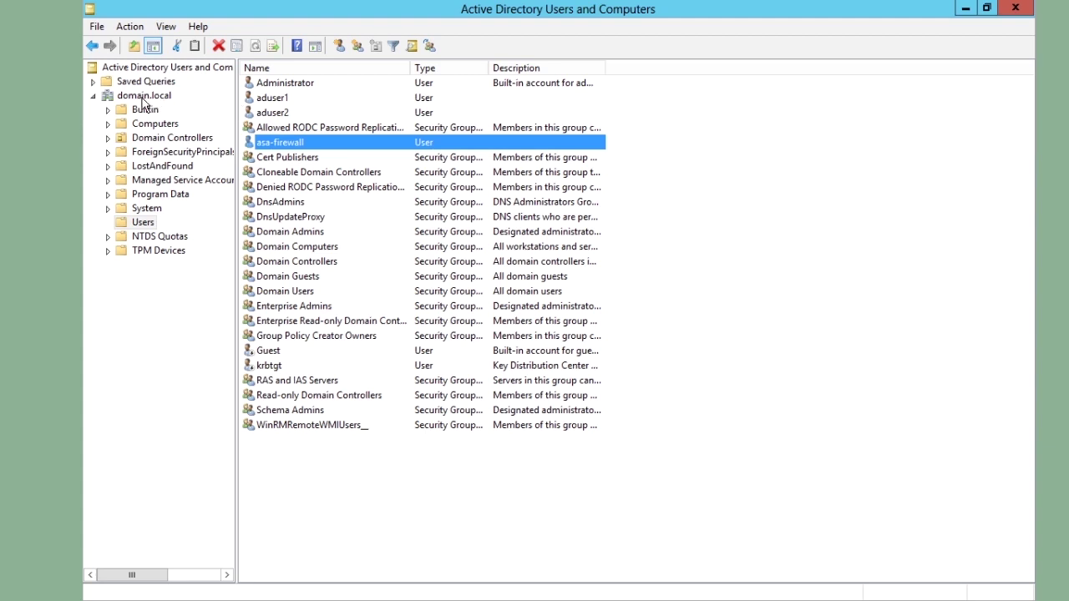
Select the domain.local Users container to list its accounts, including asa-firewall
{"action": "left_click", "coordinate": [143, 224]}
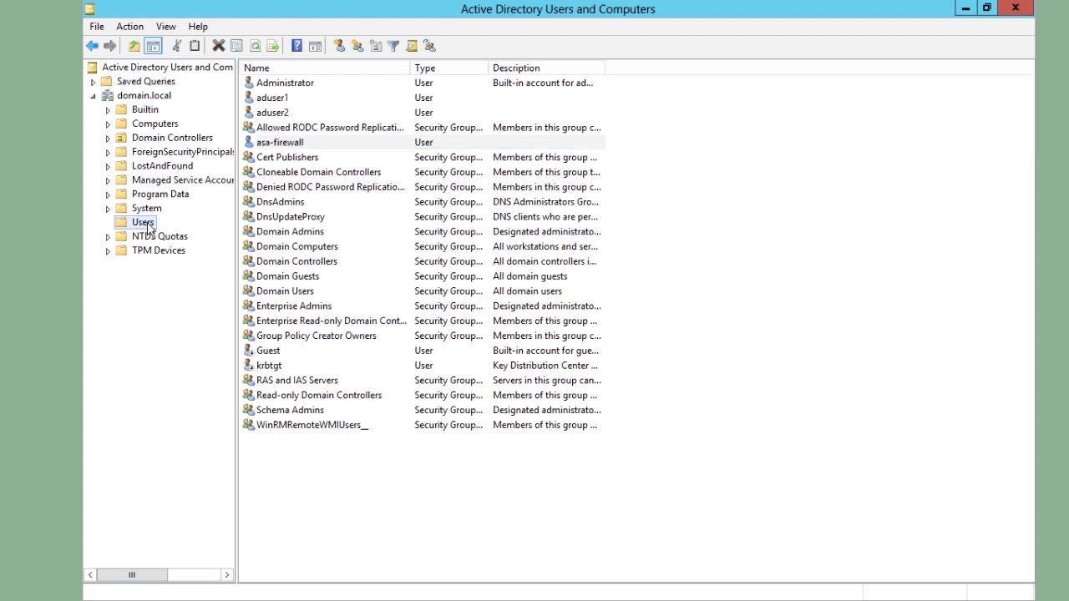
{"action": "left_click", "coordinate": [260, 99]}
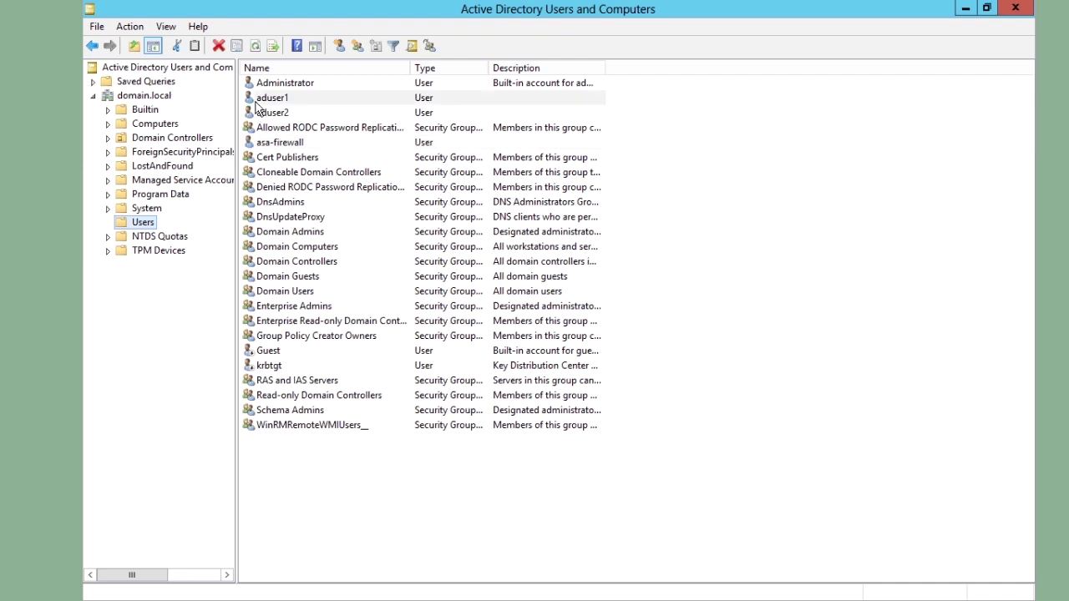
{"action": "left_click", "coordinate": [262, 115]}
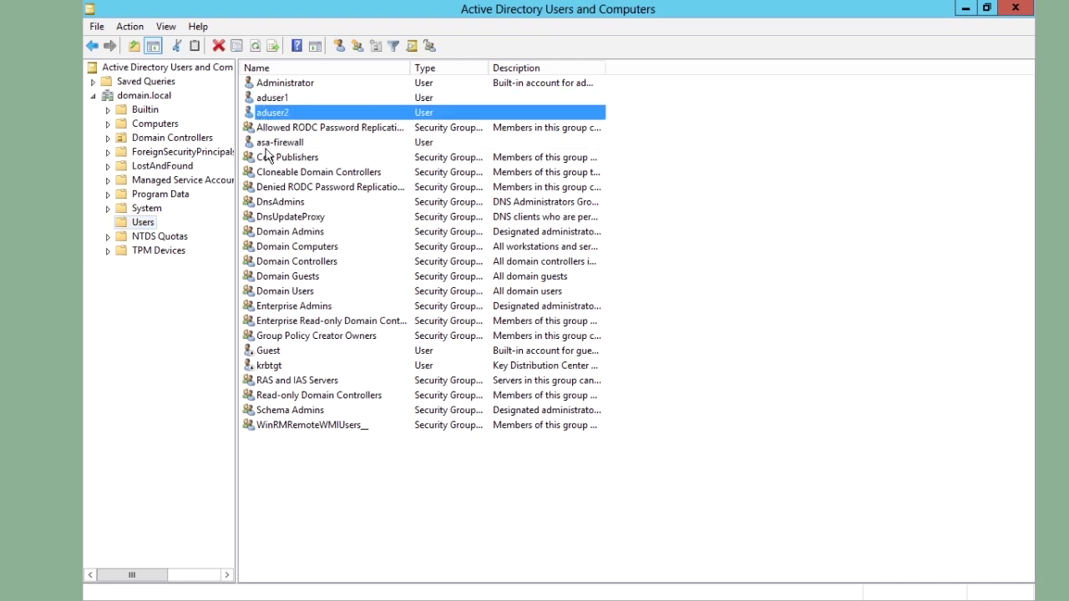
{"action": "left_click", "coordinate": [267, 146]}
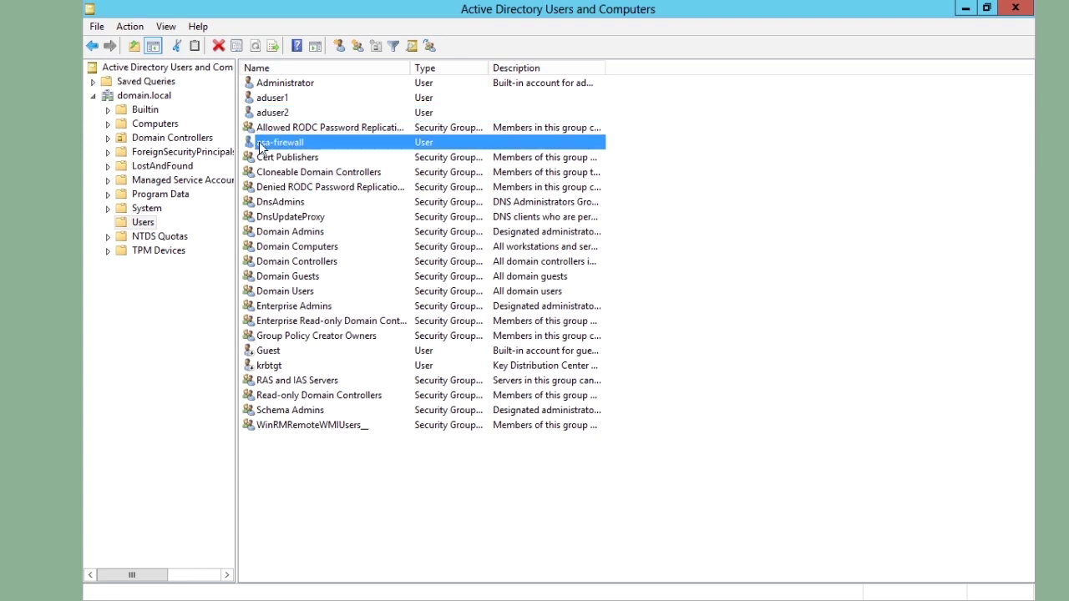
{"action": "double_click", "coordinate": [249, 143]}
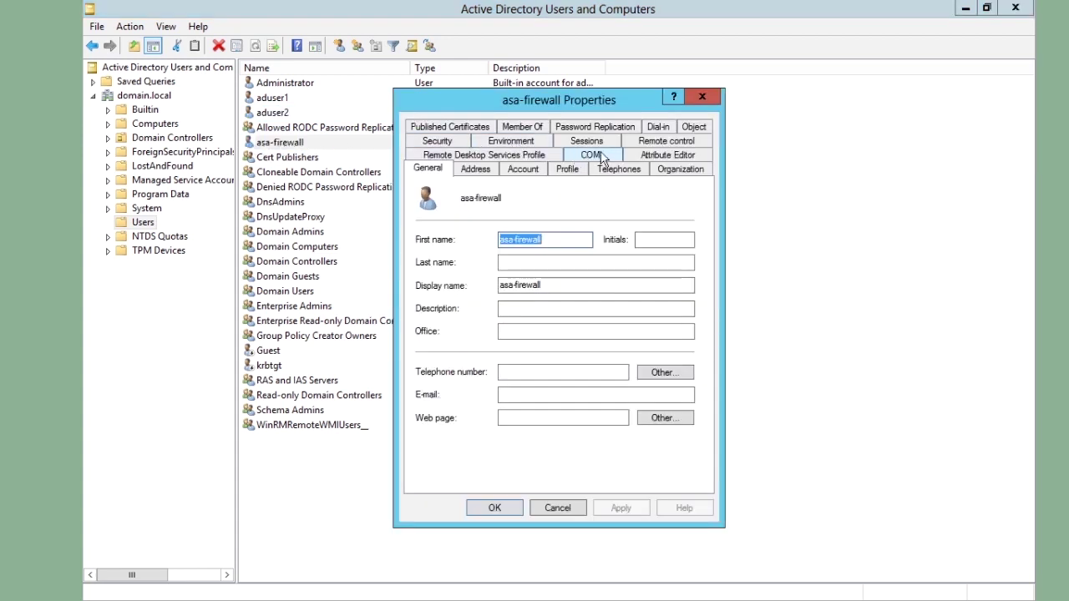
{"action": "left_click", "coordinate": [641, 158]}
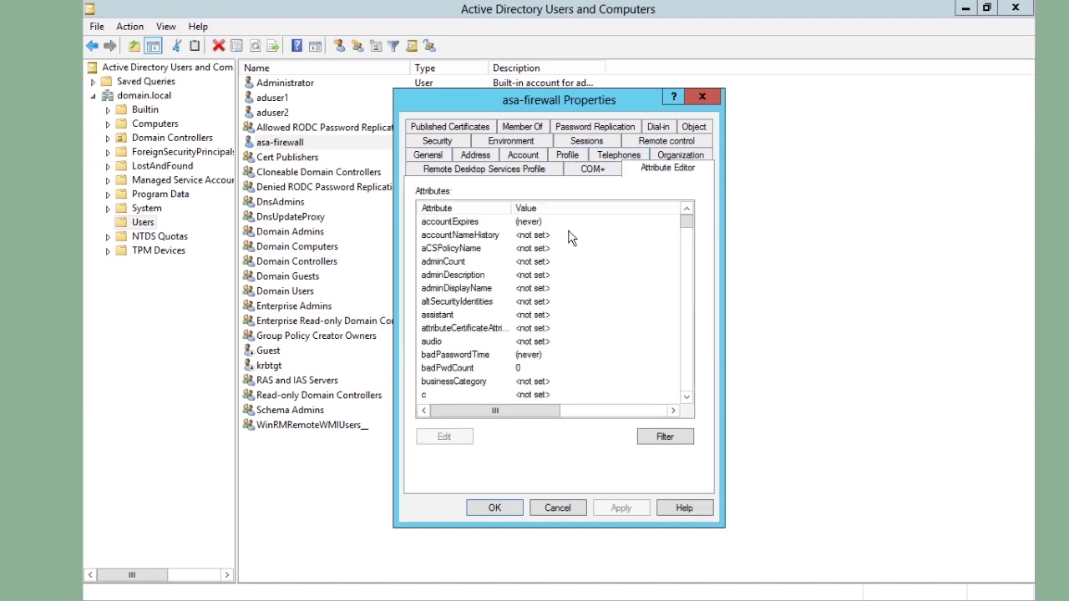
{"action": "left_click", "coordinate": [557, 509]}
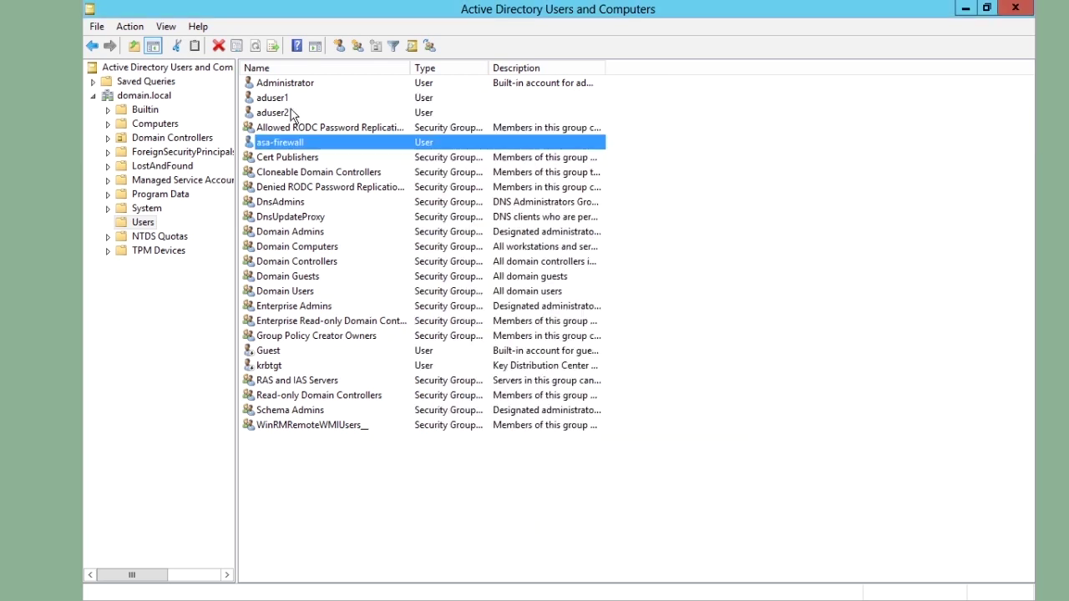
{"action": "left_click", "coordinate": [164, 27]}
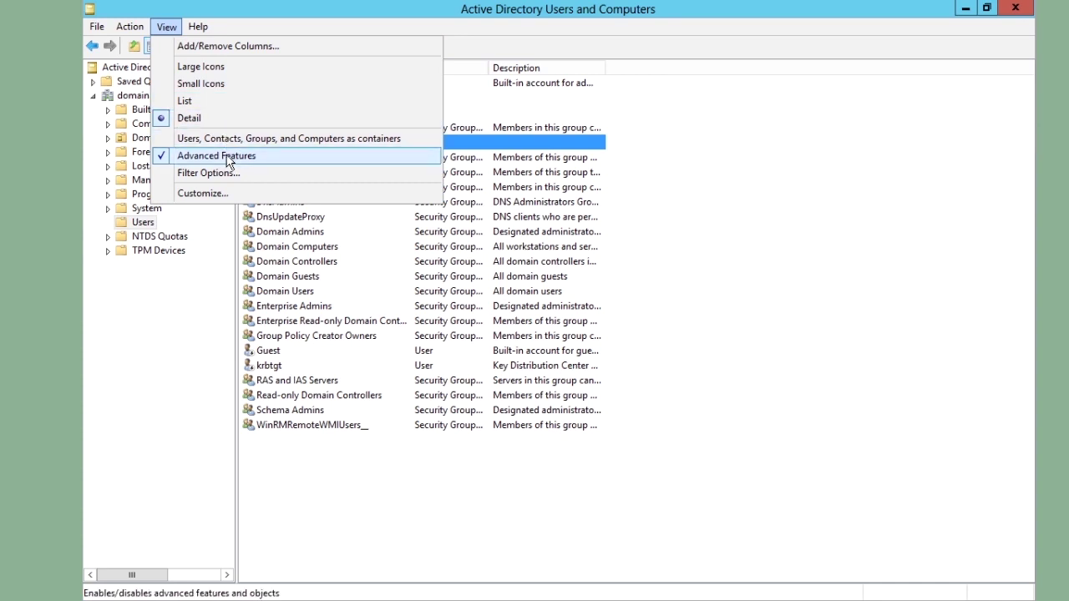
{"action": "left_click", "coordinate": [649, 164]}
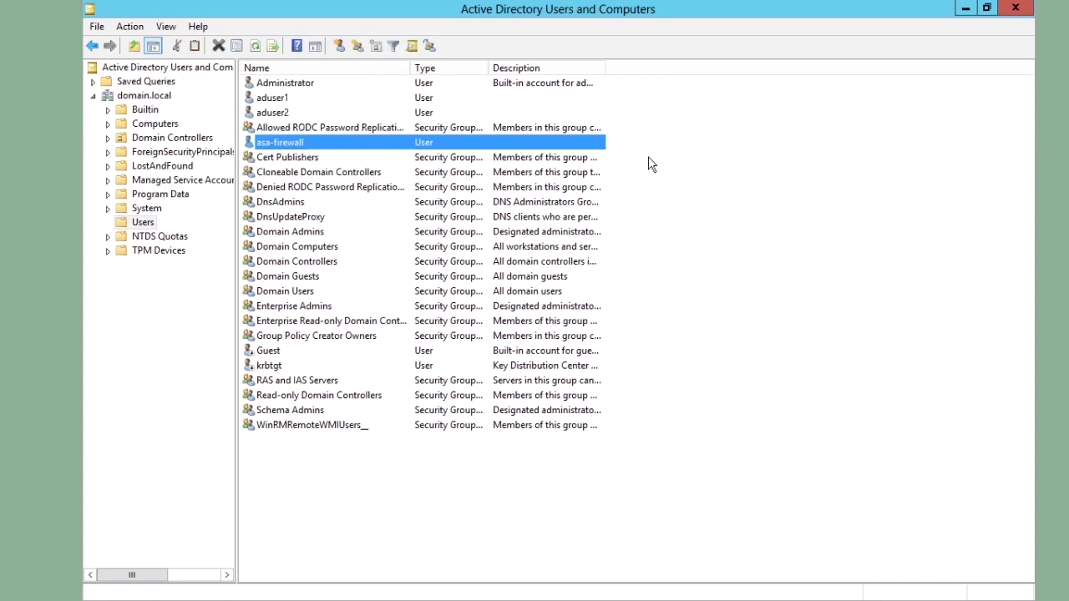
{"action": "left_click", "coordinate": [649, 165]}
{"action": "left_click", "coordinate": [280, 144]}
{"action": "double_click", "coordinate": [264, 143]}
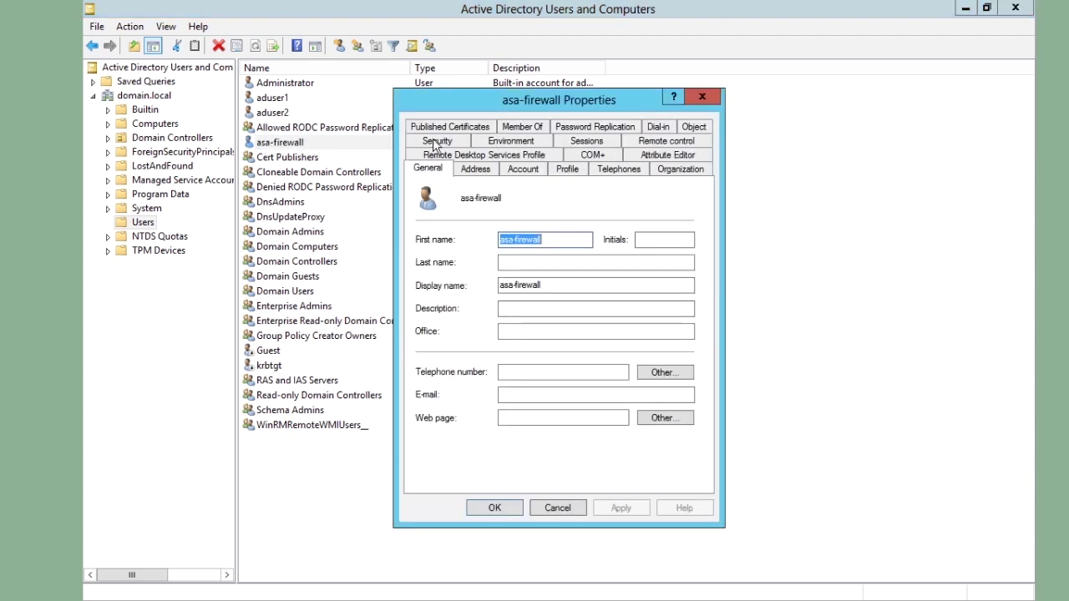
Show asa-firewall's Attribute Editor tab and move its Properties dialog beside the user list
{"action": "left_click", "coordinate": [645, 155]}
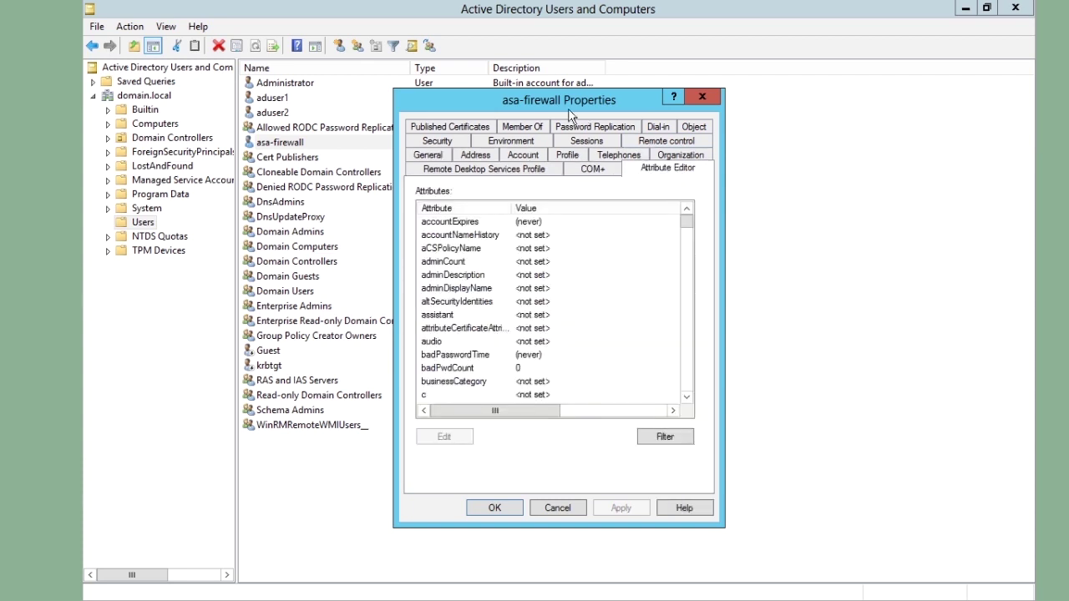
{"action": "left_click_drag", "start_coordinate": [482, 103], "coordinate": [727, 99]}
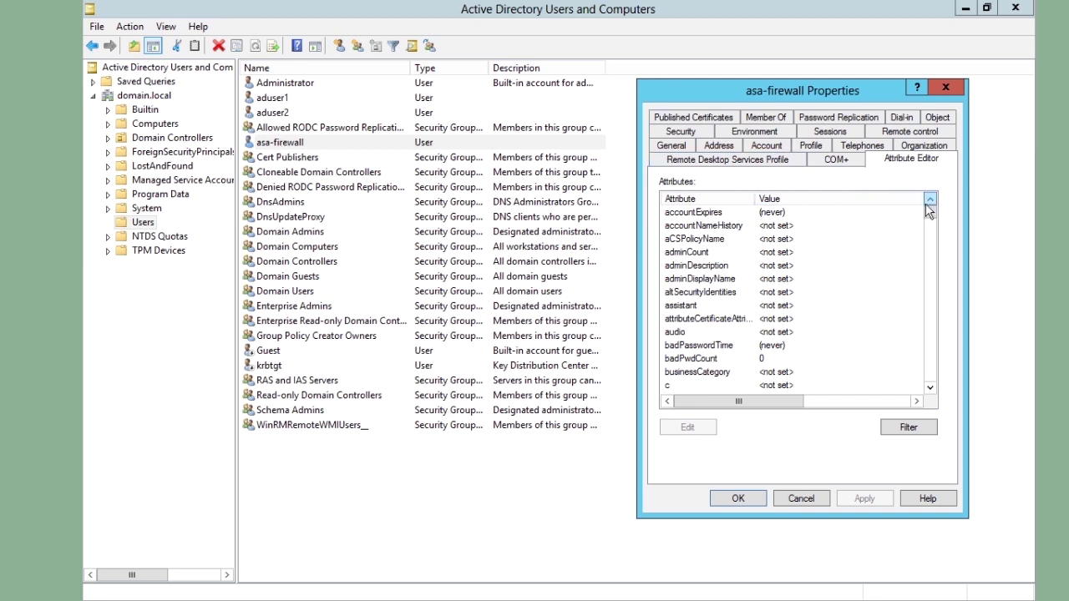
Select the distinguishedName attribute and reveal asa-firewall's full DN value
{"action": "scroll", "coordinate": [930, 215], "scroll_direction": "down", "scroll_amount": 7}
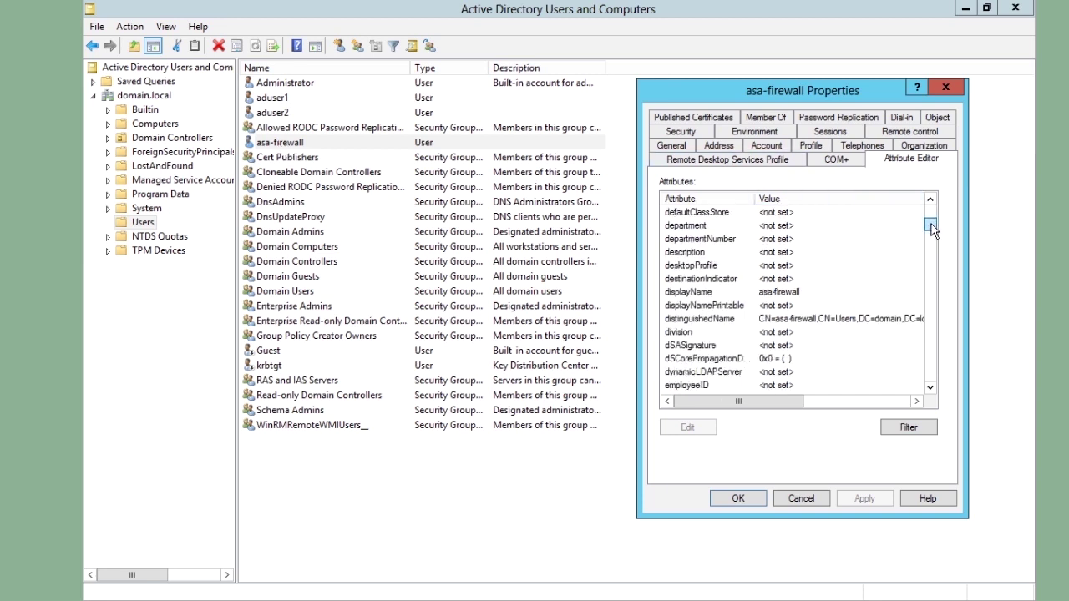
{"action": "scroll", "coordinate": [931, 230], "scroll_direction": "down", "scroll_amount": 3}
{"action": "left_click", "coordinate": [755, 213]}
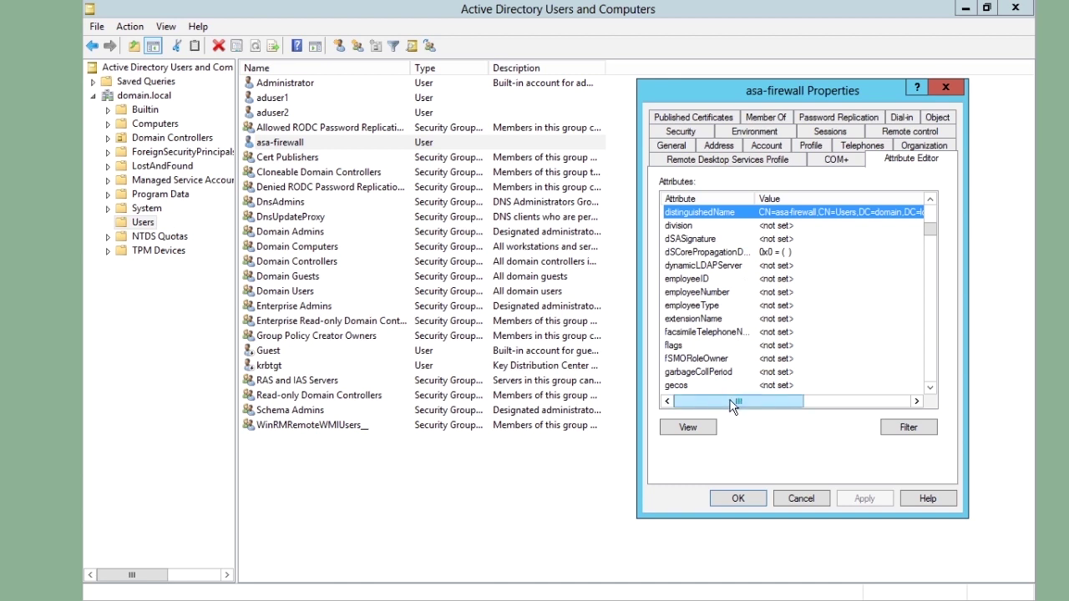
{"action": "left_click_drag", "start_coordinate": [732, 405], "coordinate": [734, 407]}
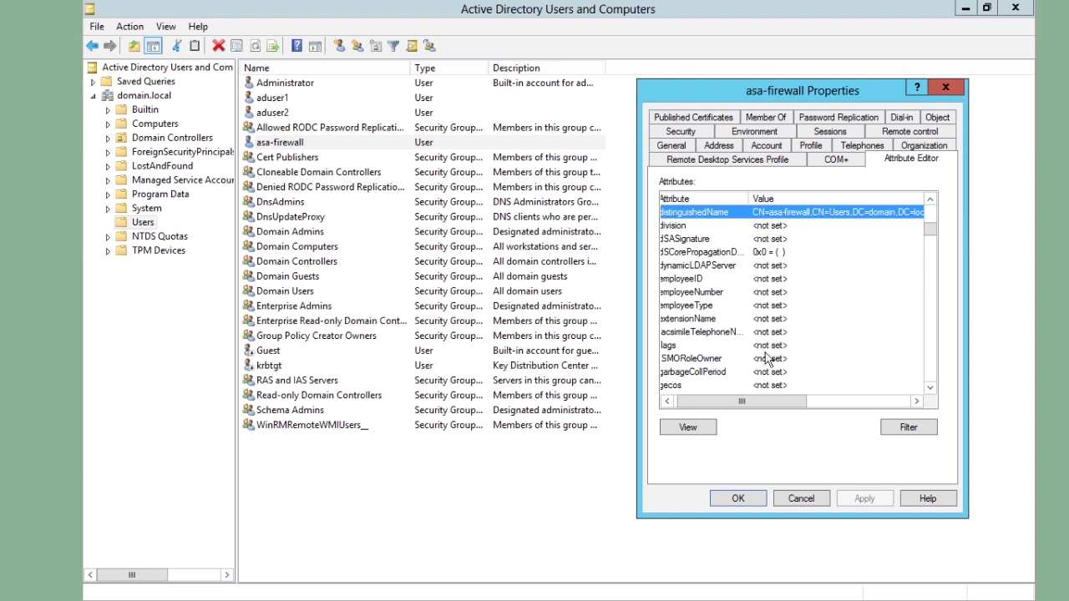
{"action": "left_click_drag", "start_coordinate": [770, 408], "coordinate": [731, 401]}
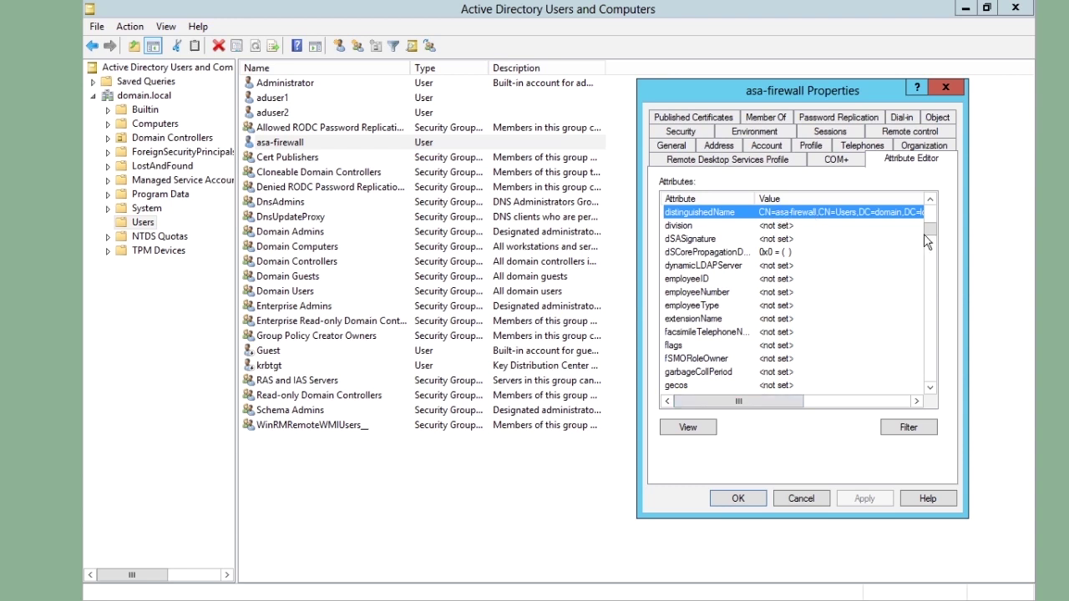
{"action": "left_click_drag", "start_coordinate": [926, 238], "coordinate": [928, 346]}
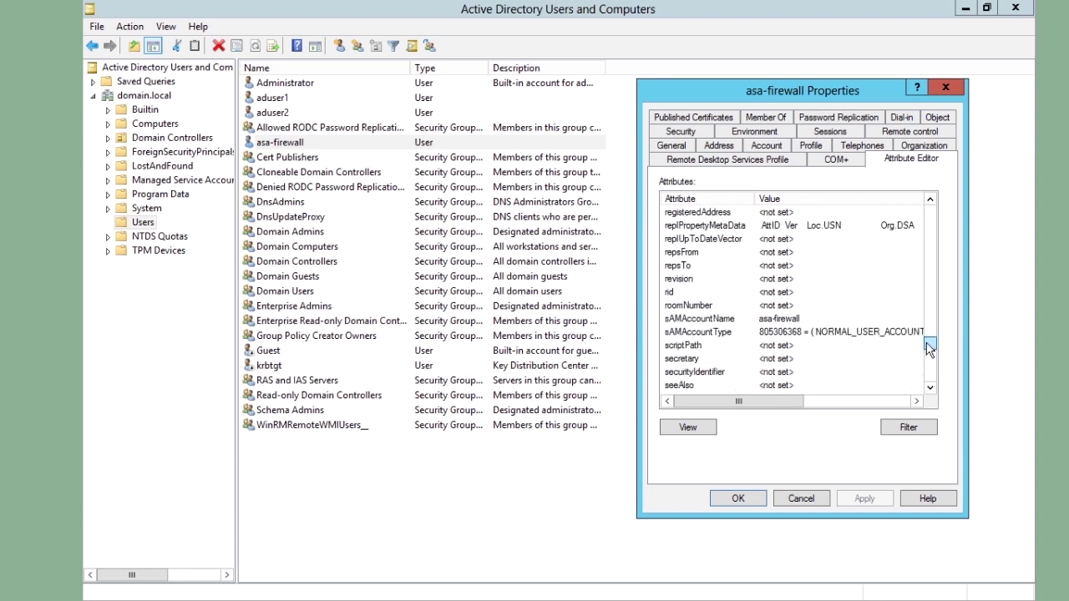
Confirm sAMAccountName is asa-firewall, cancel the Properties dialog, and reselect the Users container
{"action": "left_click", "coordinate": [715, 321]}
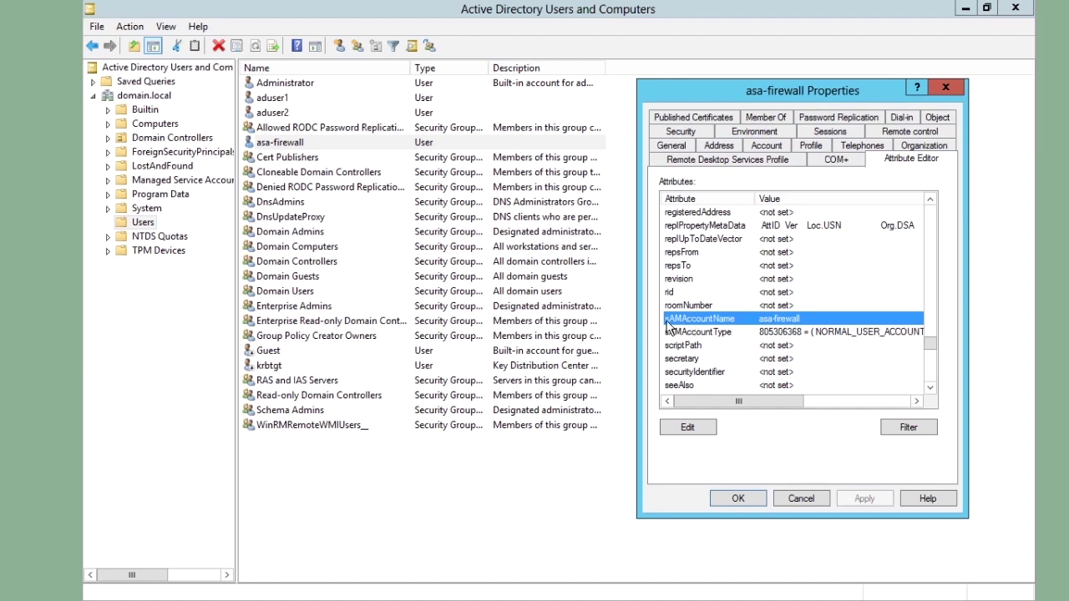
{"action": "left_click", "coordinate": [801, 500]}
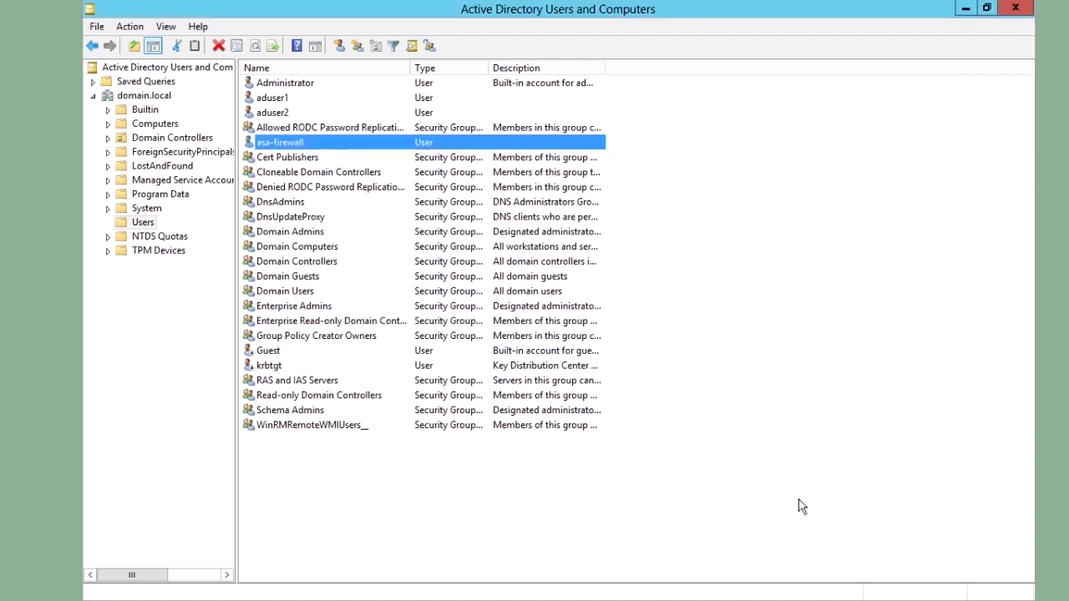
{"action": "left_click", "coordinate": [142, 223]}
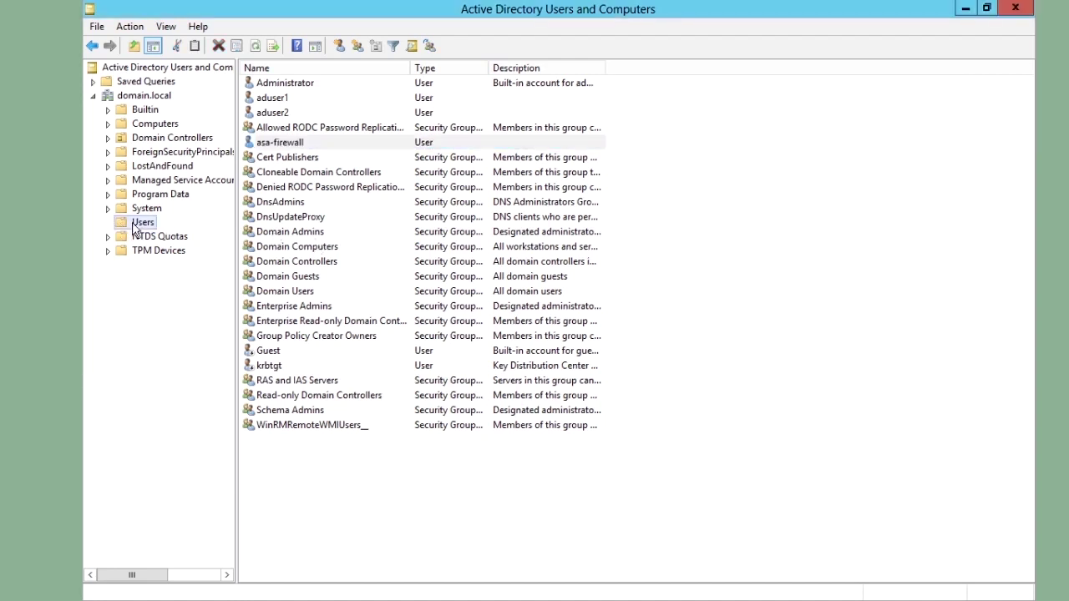
{"action": "left_click", "coordinate": [139, 97]}
{"action": "left_click", "coordinate": [143, 223]}
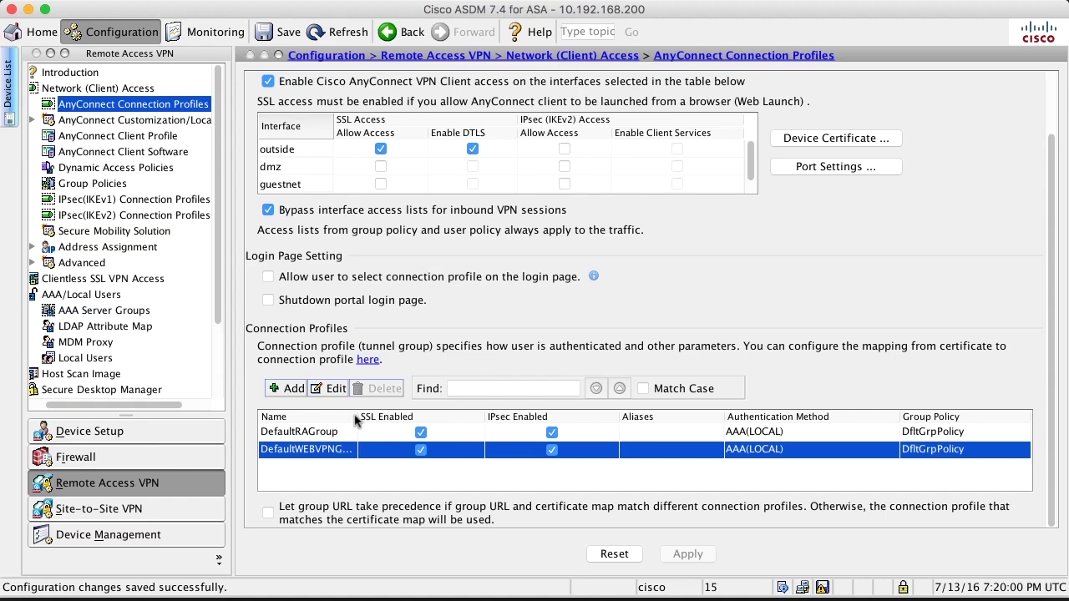
Widen the connection profiles' Name column, then go to AAA Server Groups
{"action": "left_click_drag", "start_coordinate": [358, 418], "coordinate": [399, 418]}
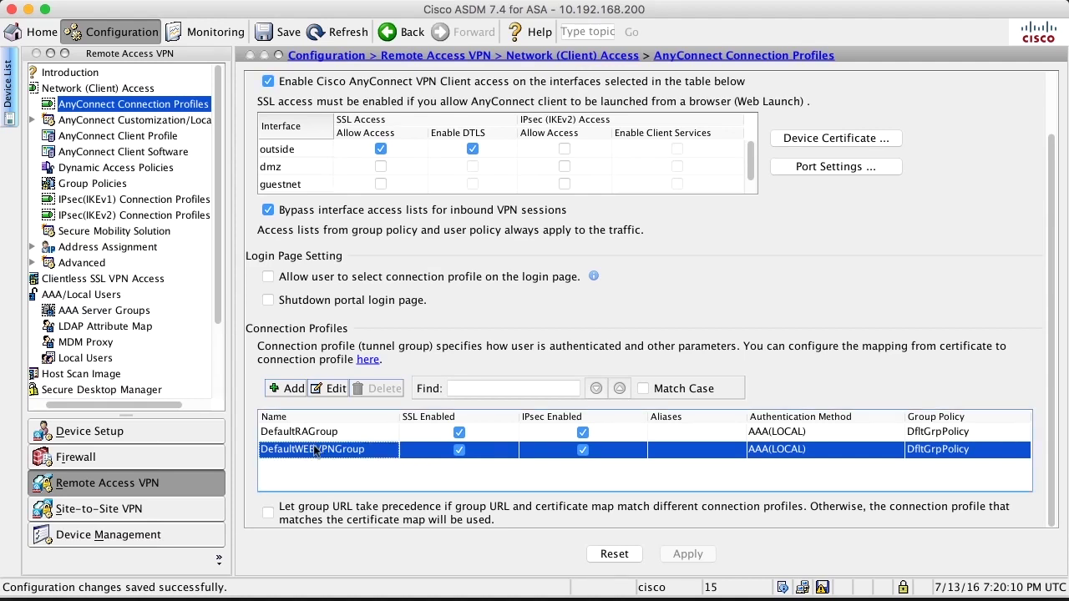
{"action": "left_click", "coordinate": [99, 311]}
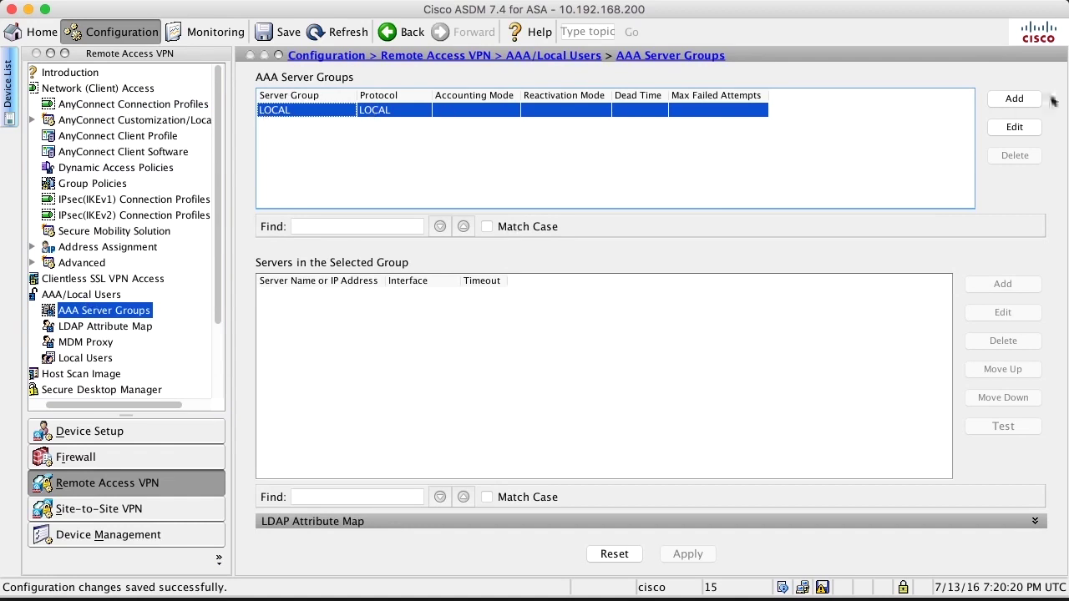
Create an LDAP AAA server group named AD and apply it to the firewall
{"action": "left_click", "coordinate": [1019, 102]}
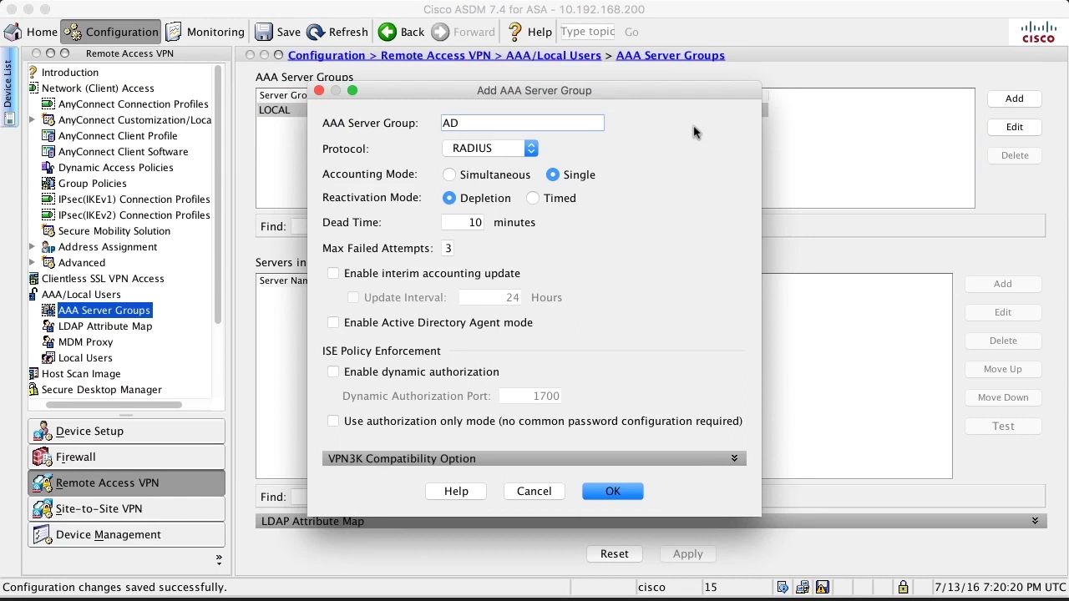
{"action": "left_click", "coordinate": [457, 149]}
{"action": "left_click", "coordinate": [461, 208]}
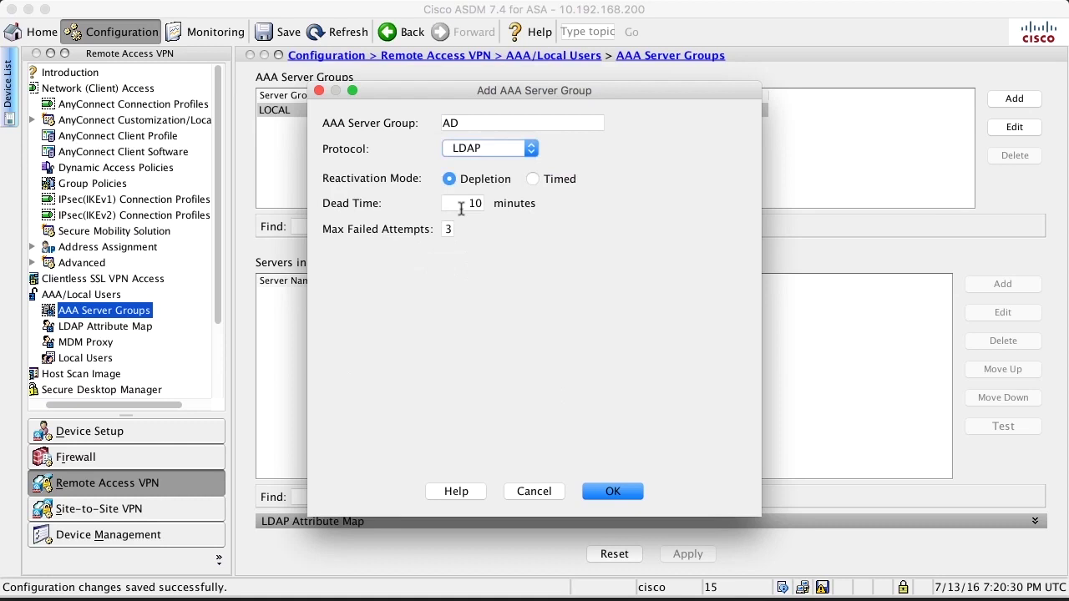
{"action": "left_click", "coordinate": [612, 494]}
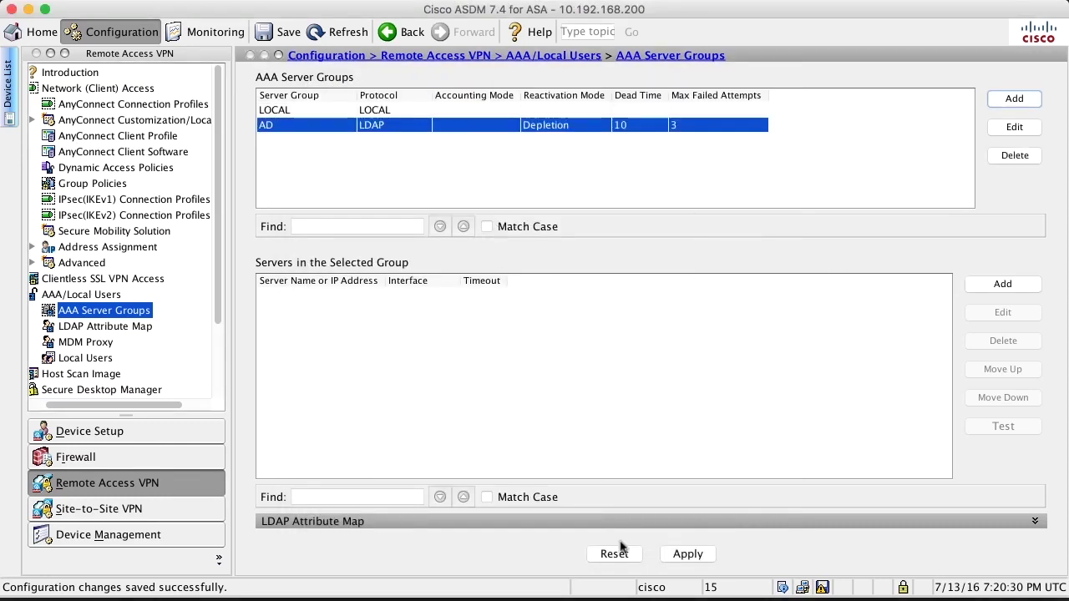
{"action": "left_click", "coordinate": [687, 554]}
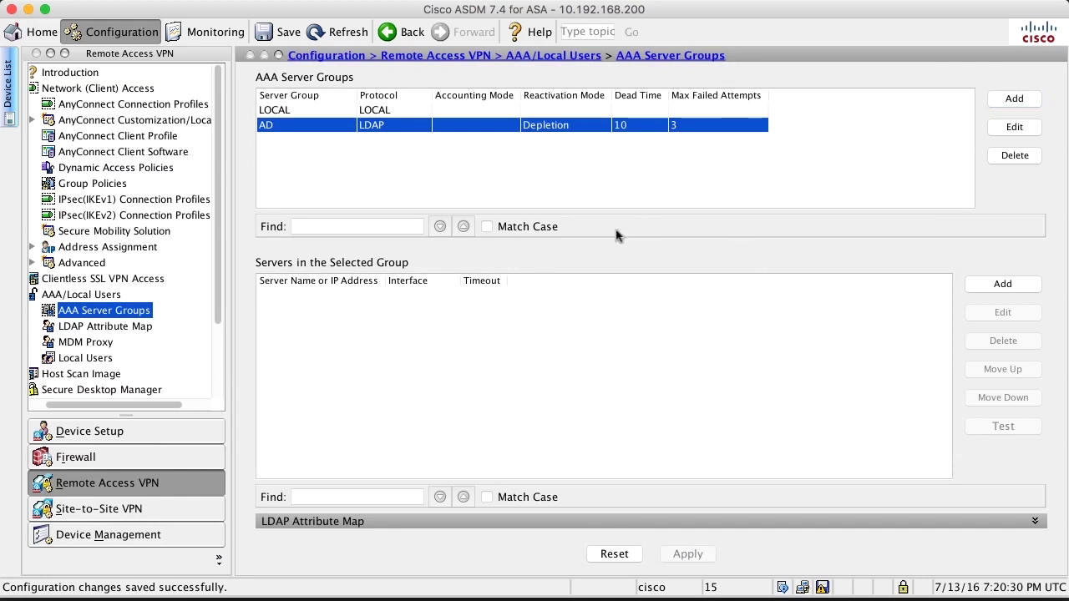
{"action": "left_click", "coordinate": [1002, 285]}
Begin a new AD group server on the inside interface at 10.0.0.100
{"action": "left_click", "coordinate": [1002, 285]}
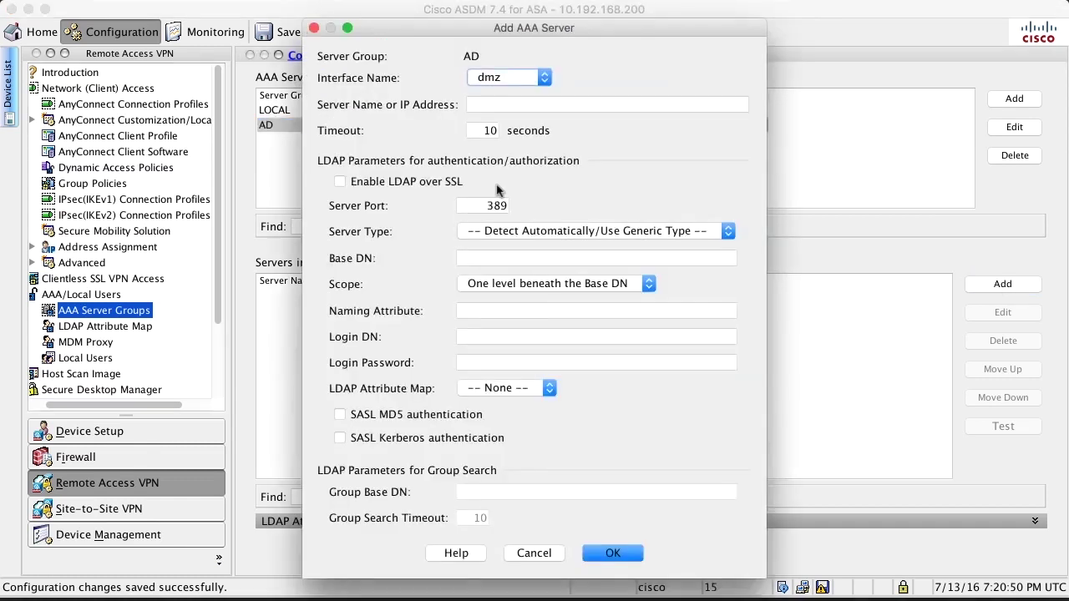
{"action": "left_click", "coordinate": [488, 78]}
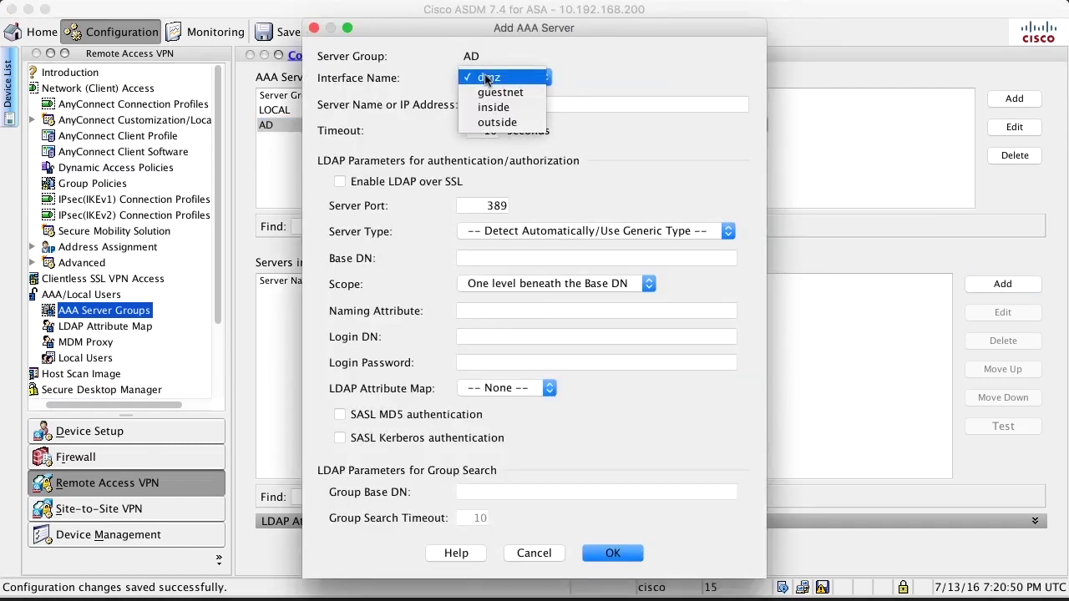
{"action": "left_click", "coordinate": [482, 107]}
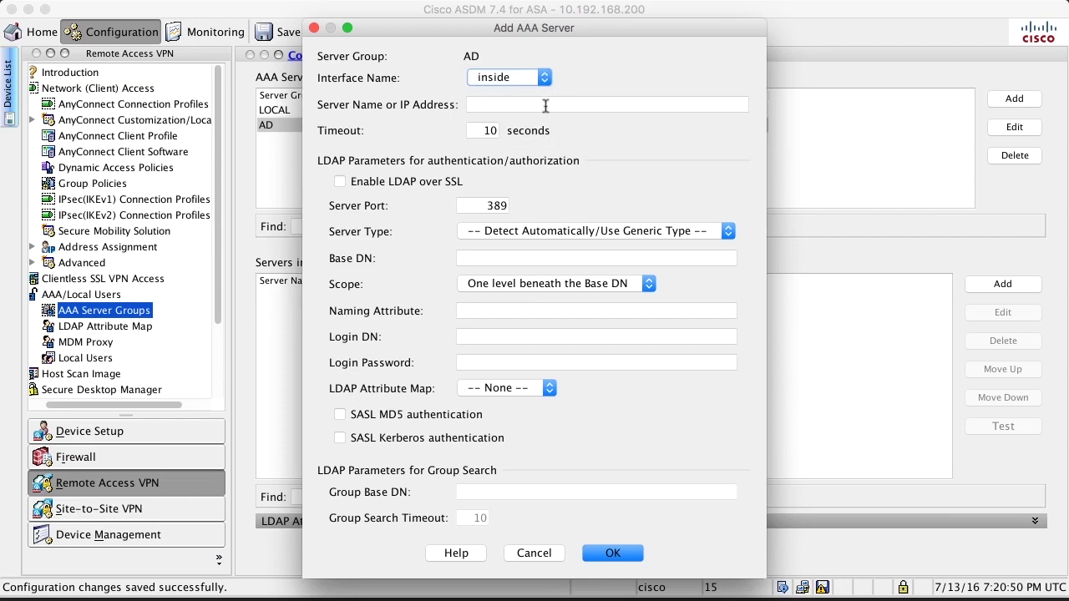
{"action": "left_click", "coordinate": [546, 105]}
{"action": "type", "text": "10.0.0.100"}
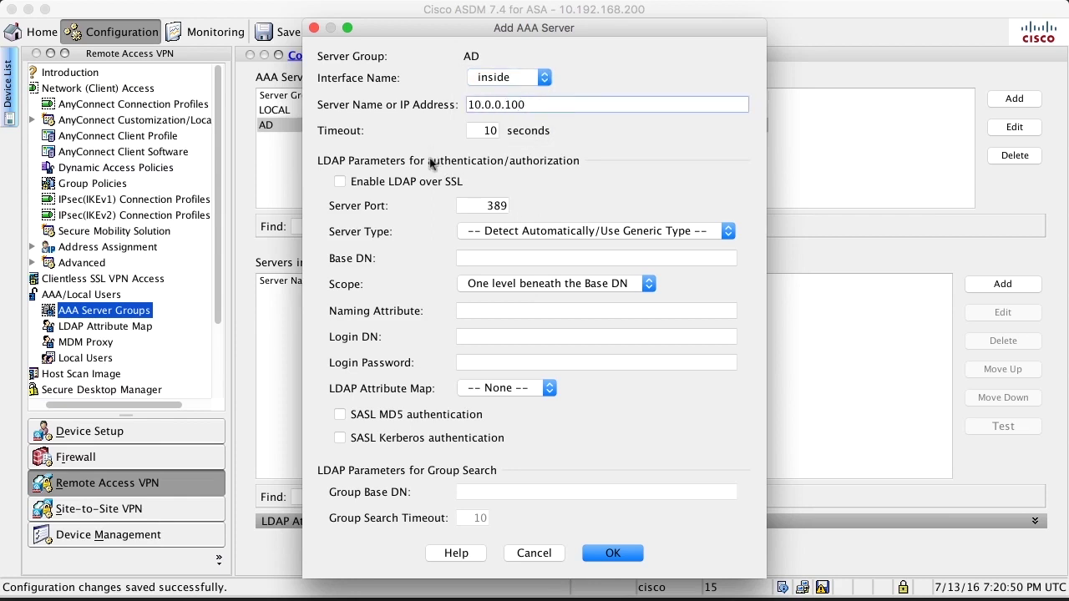
{"action": "left_click", "coordinate": [485, 258]}
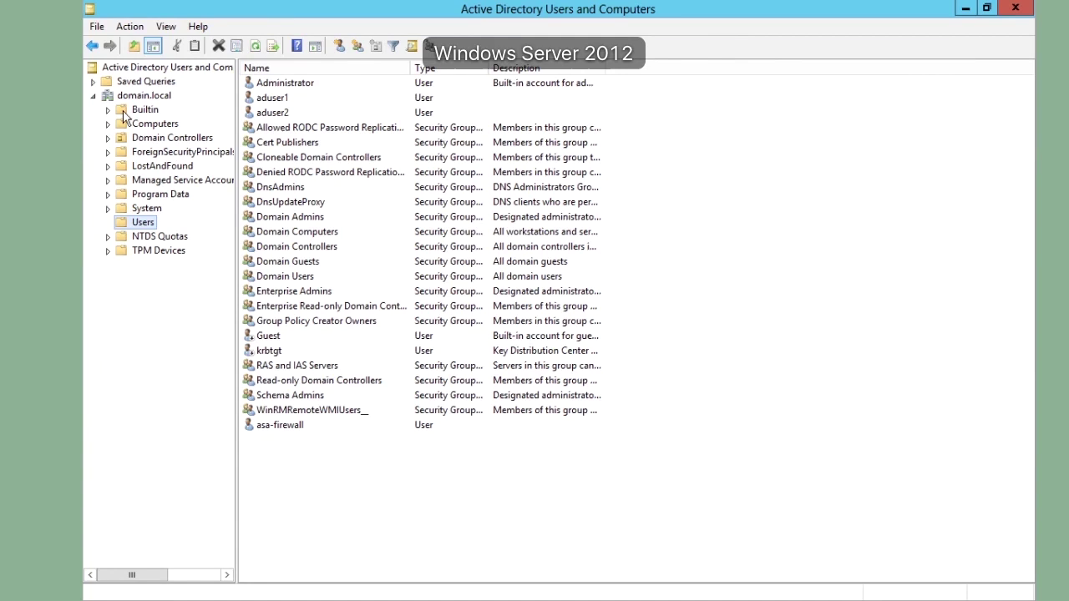
Open the Users container's Properties on the Attribute Editor tab to read its distinguishedName
{"action": "right_click", "coordinate": [139, 225]}
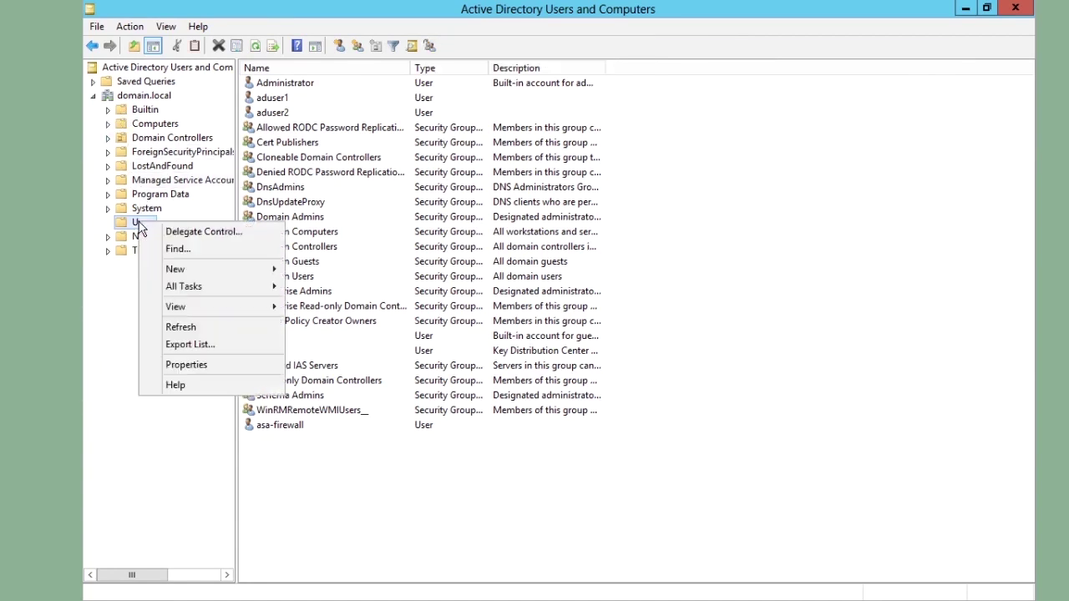
{"action": "left_click", "coordinate": [188, 365]}
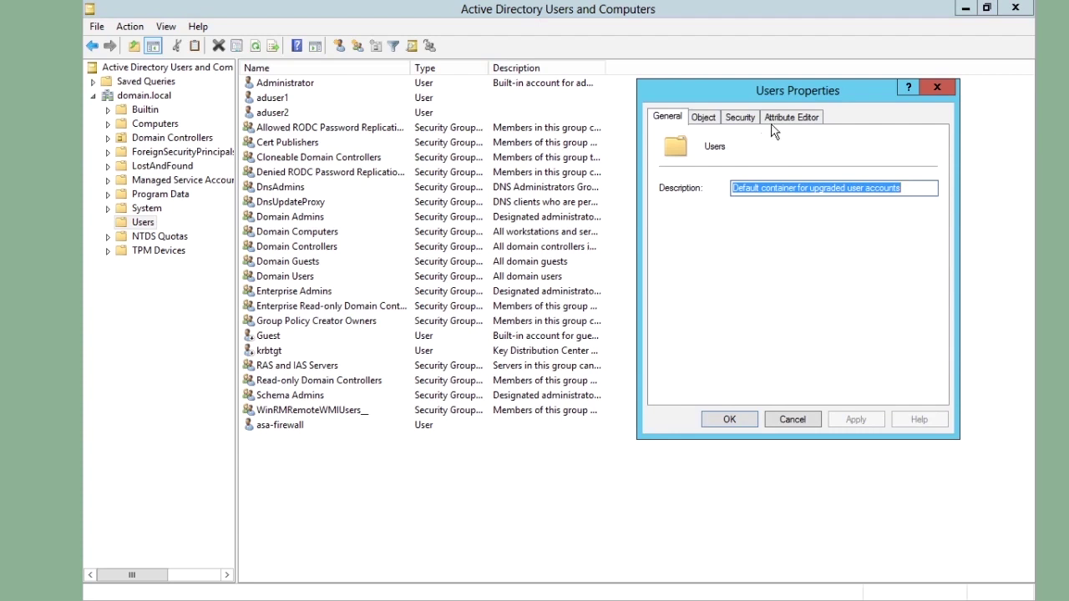
{"action": "left_click", "coordinate": [781, 118]}
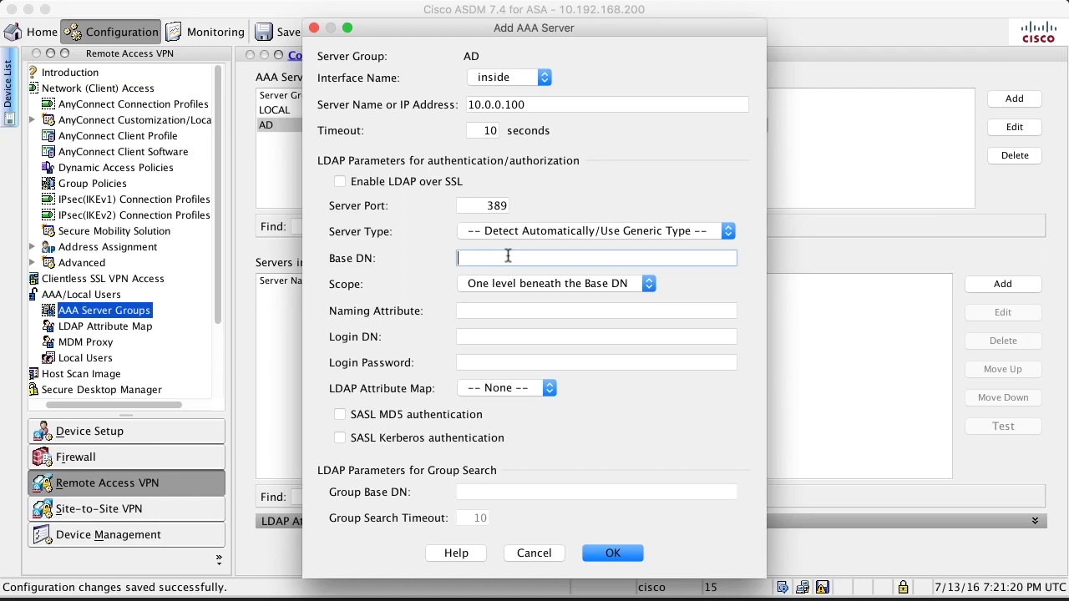
Set Base DN CN=Users,DC=domain,DC=local, scope All levels, naming attribute sAMAccountName
{"action": "left_click", "coordinate": [508, 257]}
{"action": "type", "text": "CN=Users,DC=domain,"}
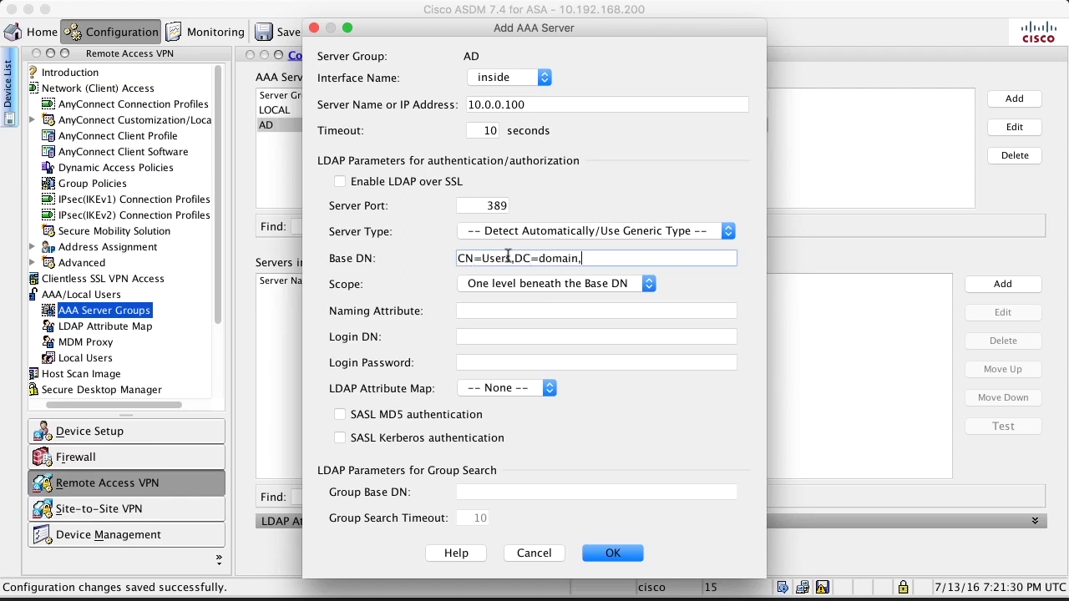
{"action": "type", "text": "DC=local"}
{"action": "left_click", "coordinate": [479, 284]}
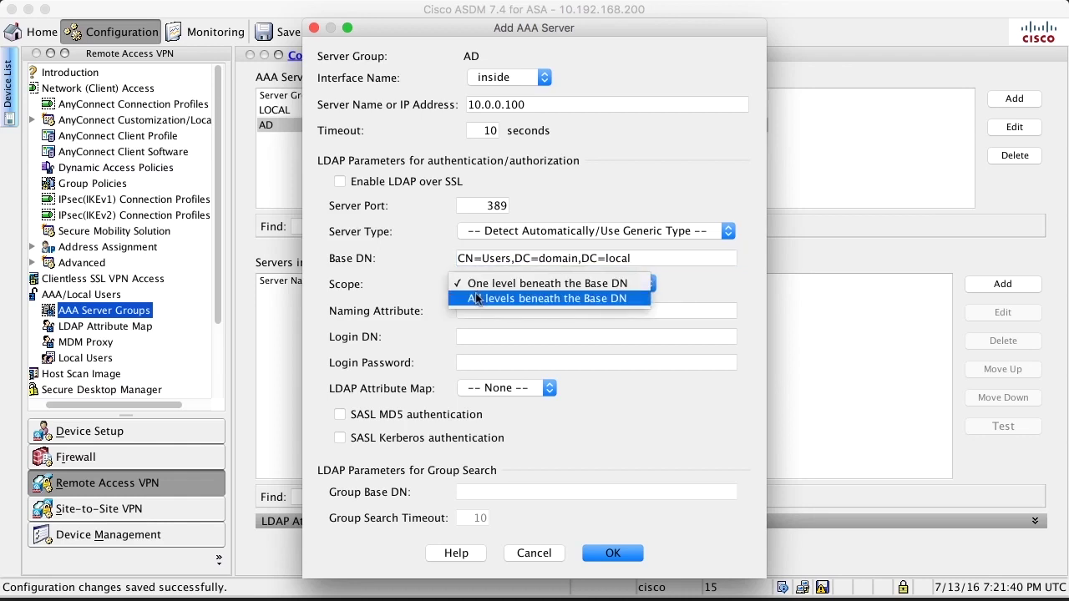
{"action": "left_click", "coordinate": [478, 299]}
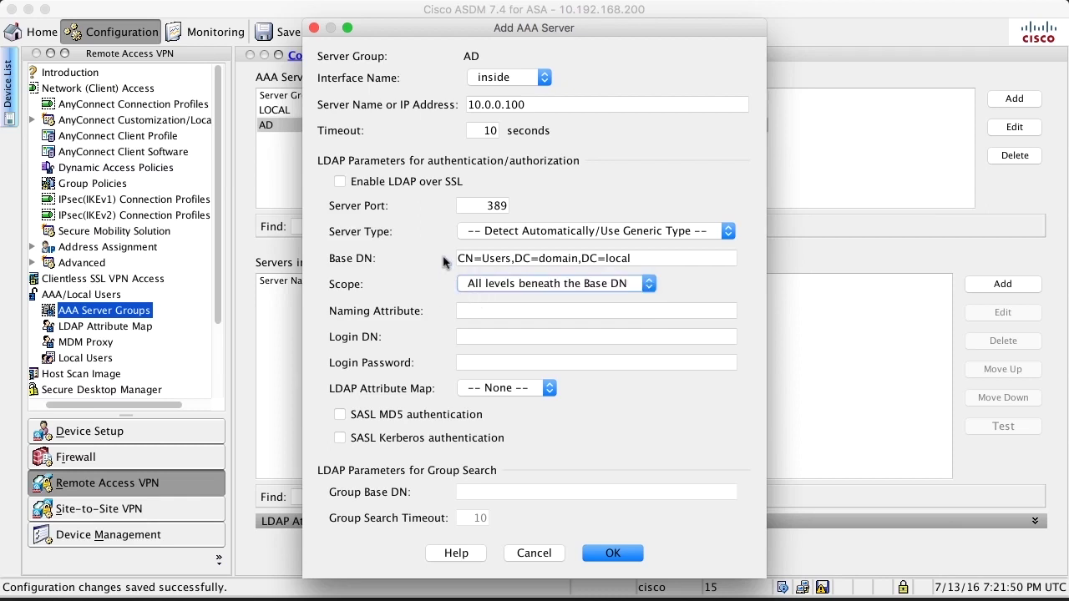
{"action": "left_click", "coordinate": [466, 311]}
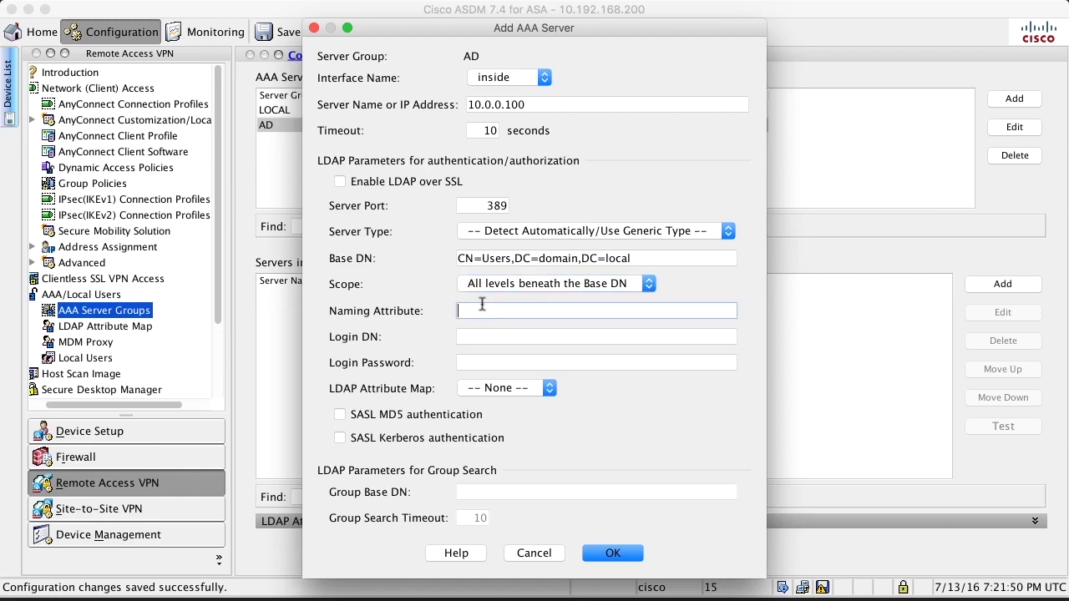
{"action": "type", "text": "sAMAccountName"}
Bind as CN=asa-firewall,CN=Users,DC=domain,DC=local with its password and save the server
{"action": "left_click", "coordinate": [487, 338]}
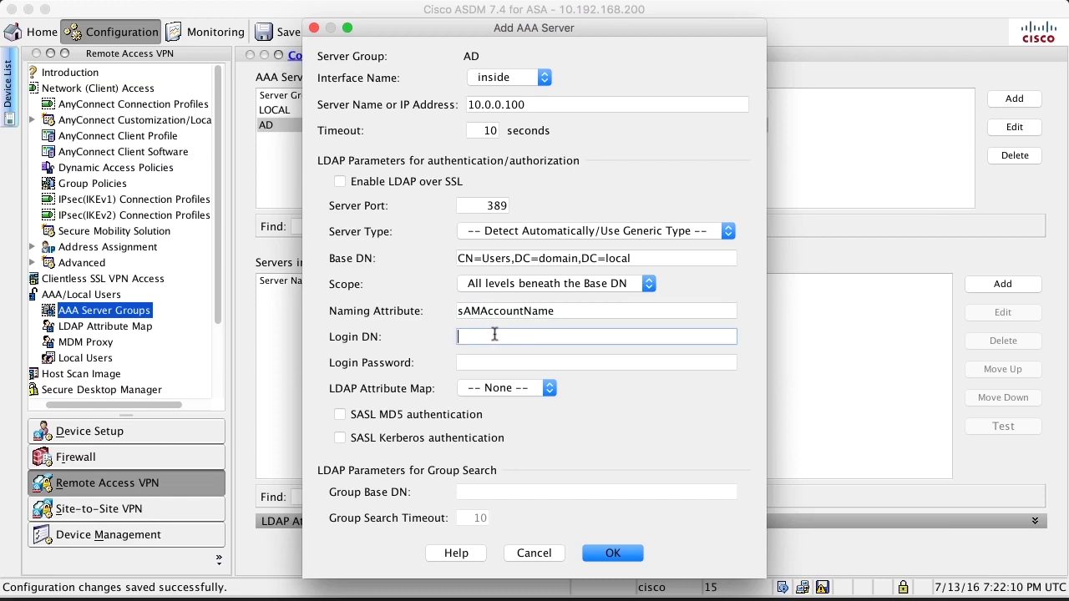
{"action": "type", "text": "CN=asa-firewall,CN=Users,DC="}
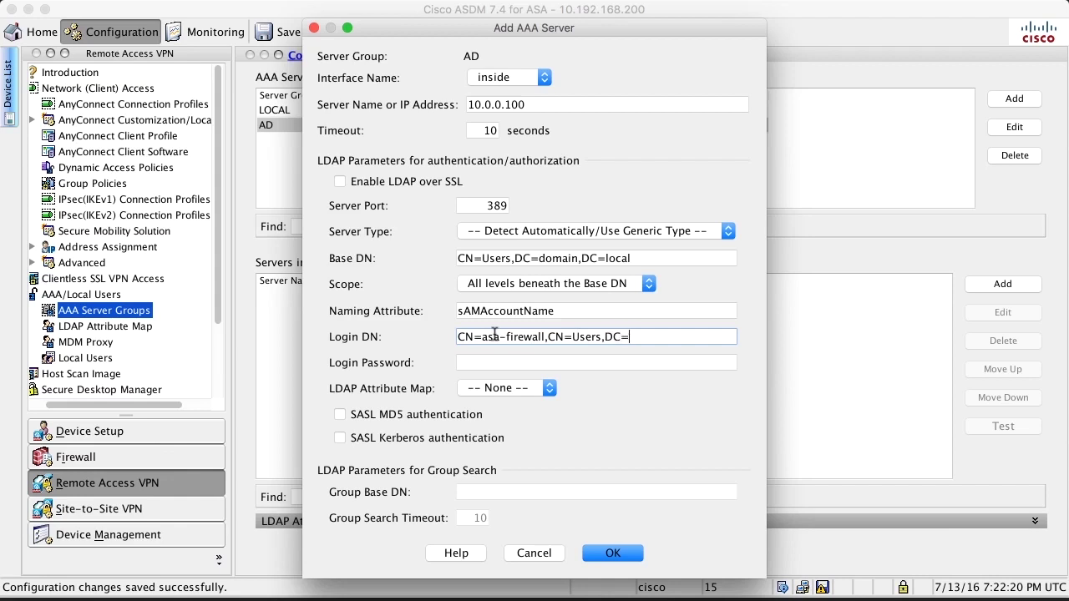
{"action": "type", "text": "domain,DC=local"}
{"action": "left_click", "coordinate": [496, 359]}
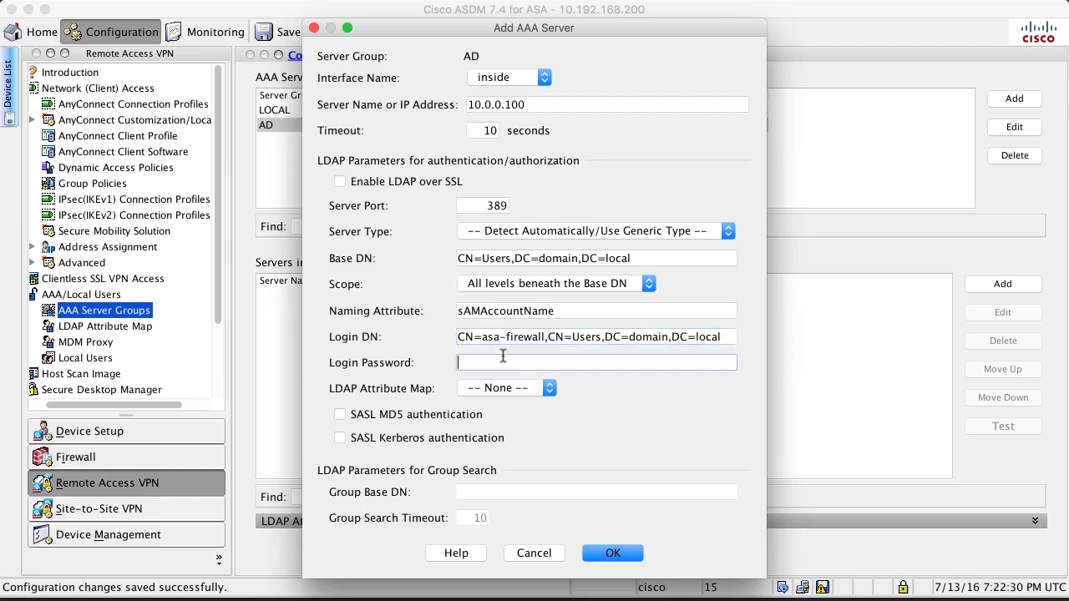
{"action": "type", "text": "••••••••"}
{"action": "left_click", "coordinate": [612, 553]}
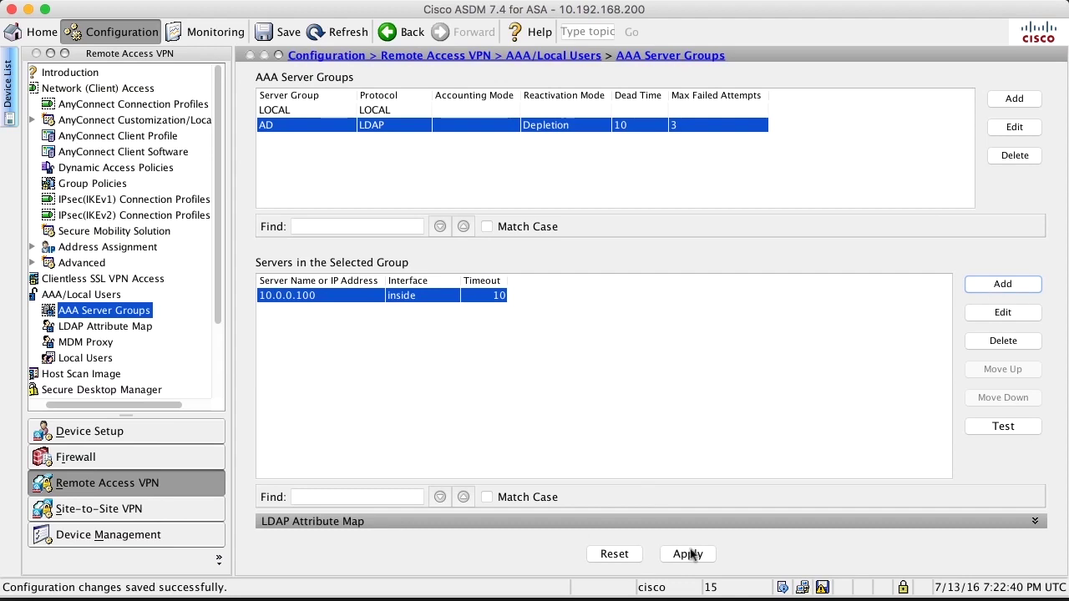
Apply the server settings and successfully test authentication against 10.0.0.100 with an AD user's credentials
{"action": "left_click", "coordinate": [688, 554]}
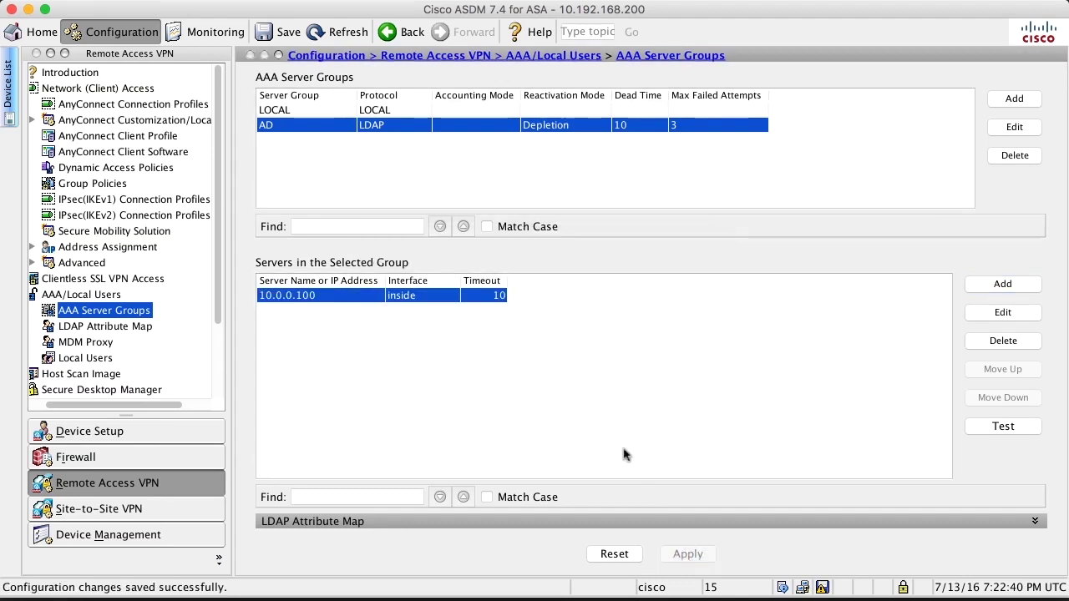
{"action": "left_click", "coordinate": [998, 427]}
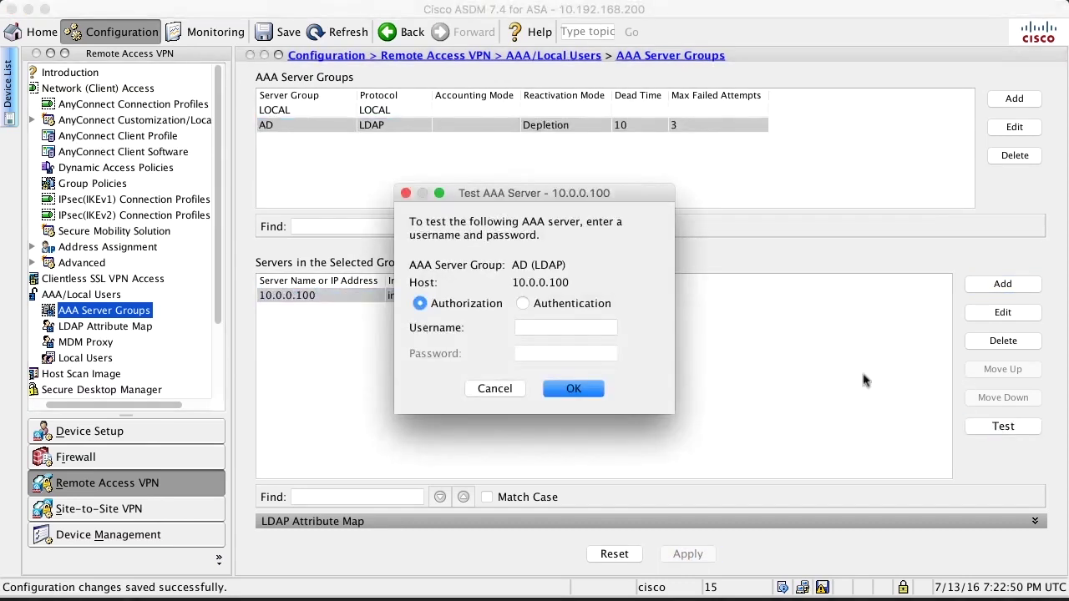
{"action": "left_click", "coordinate": [523, 304]}
{"action": "left_click", "coordinate": [538, 328]}
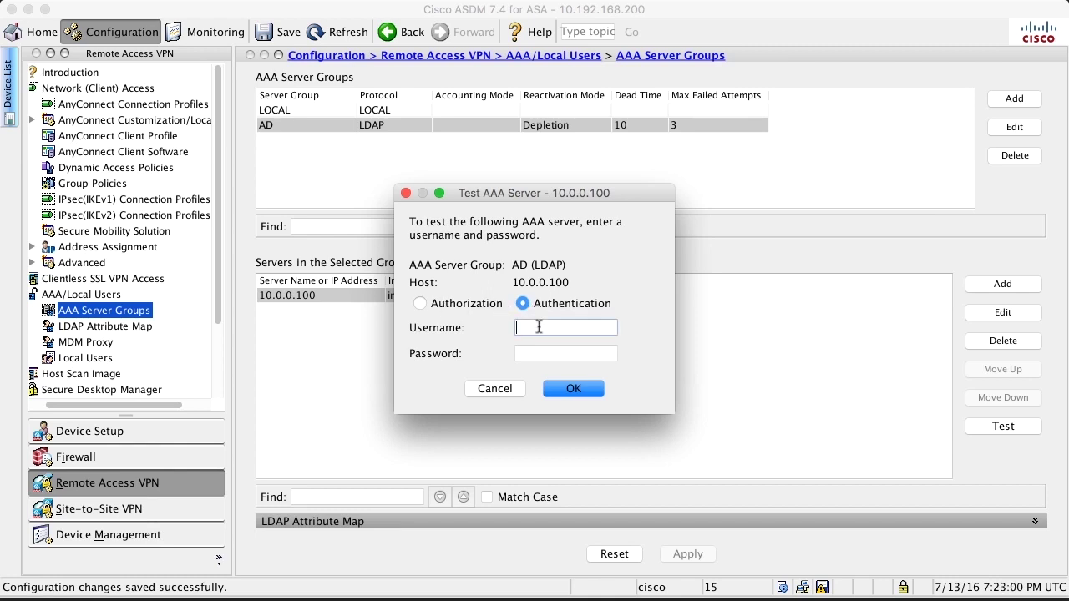
{"action": "type", "text": "1"}
{"action": "key", "text": "Tab"}
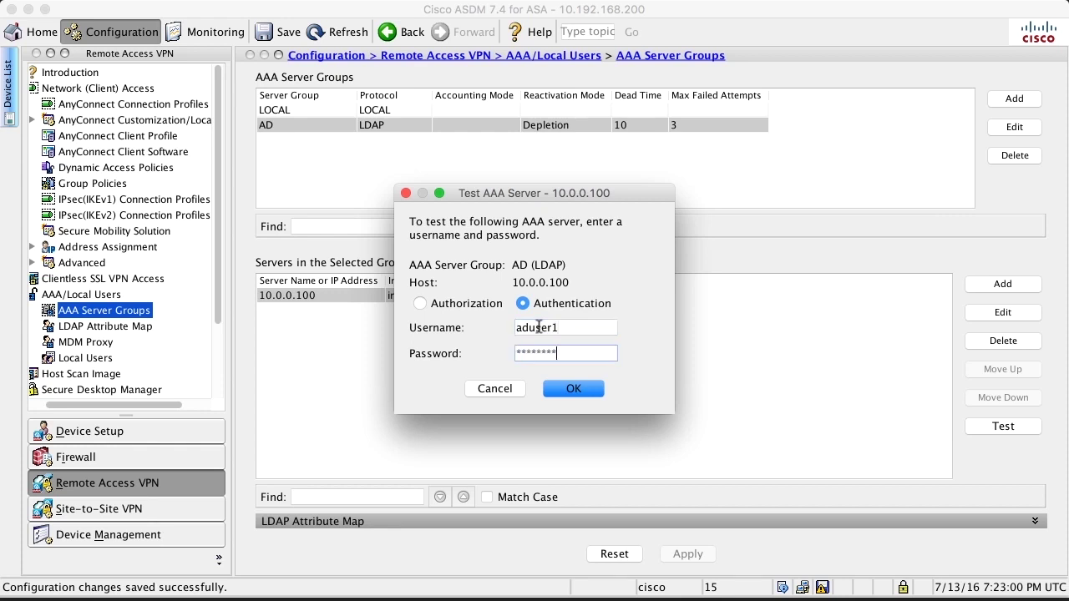
{"action": "left_click", "coordinate": [574, 390]}
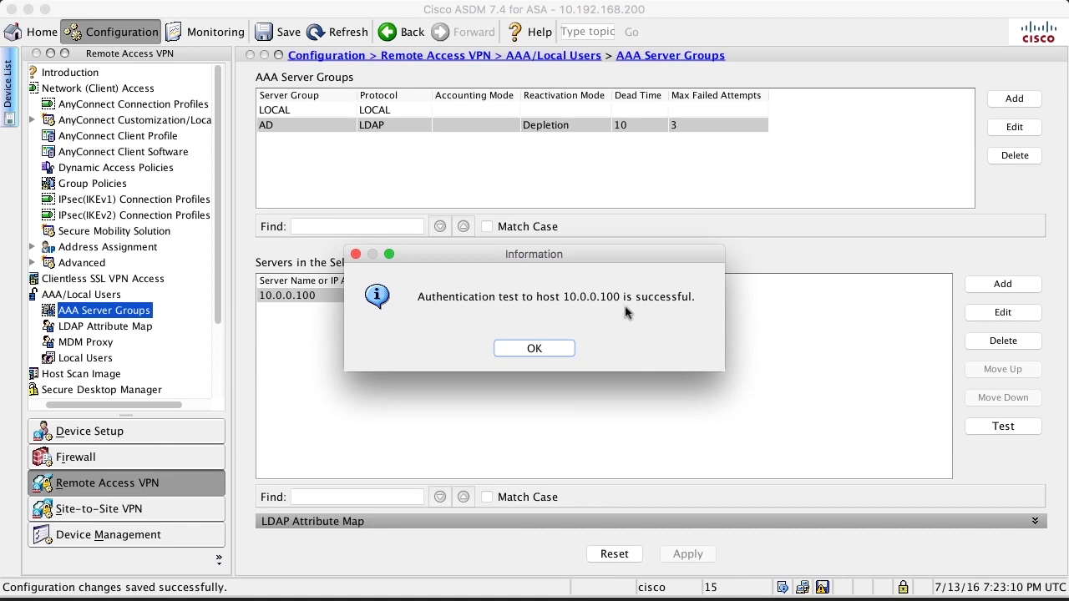
{"action": "left_click", "coordinate": [521, 349]}
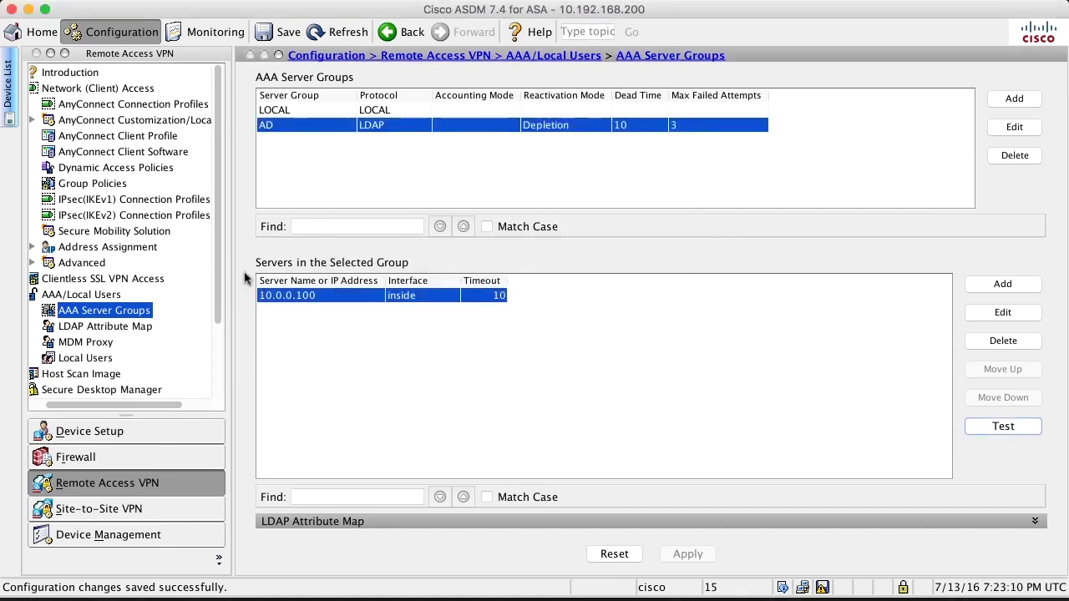
{"action": "left_click", "coordinate": [80, 105]}
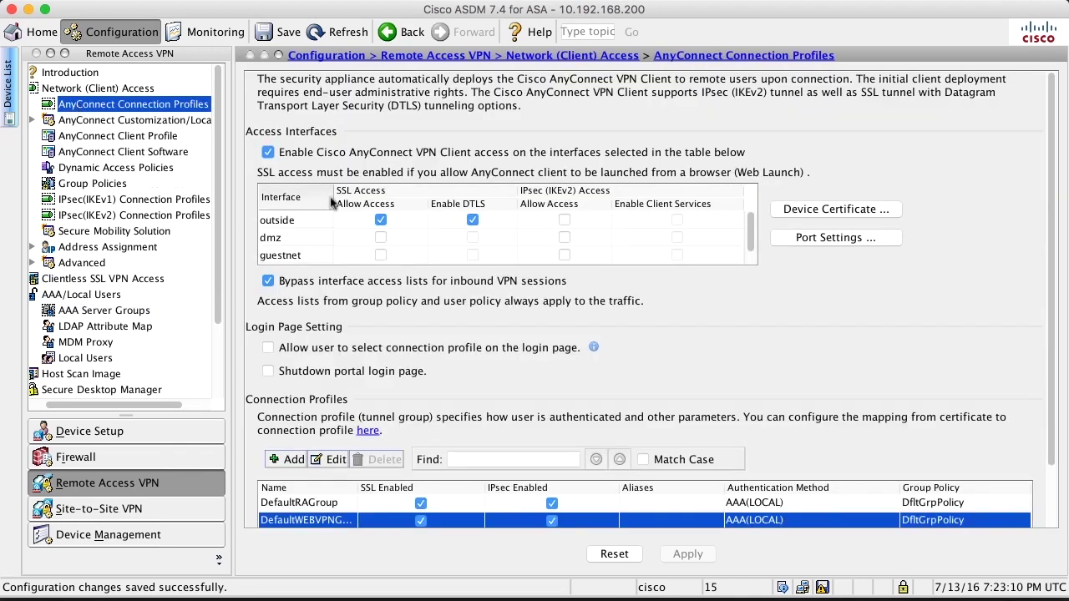
Set DefaultWEBVPNGroup's AAA server group to AD and apply the change to the ASA
{"action": "double_click", "coordinate": [754, 521]}
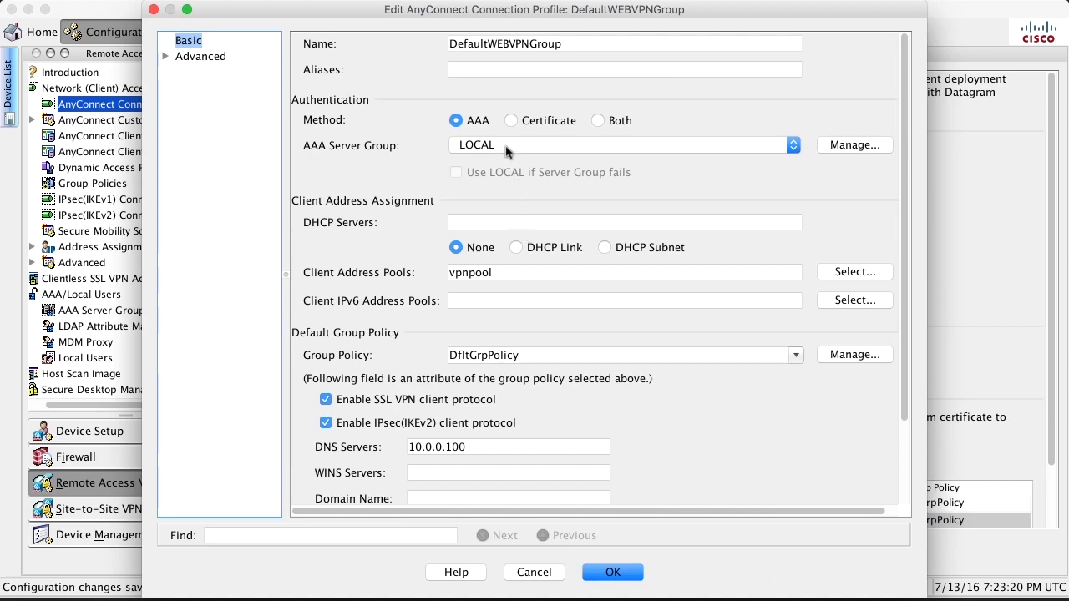
{"action": "left_click", "coordinate": [506, 147]}
{"action": "left_click", "coordinate": [499, 132]}
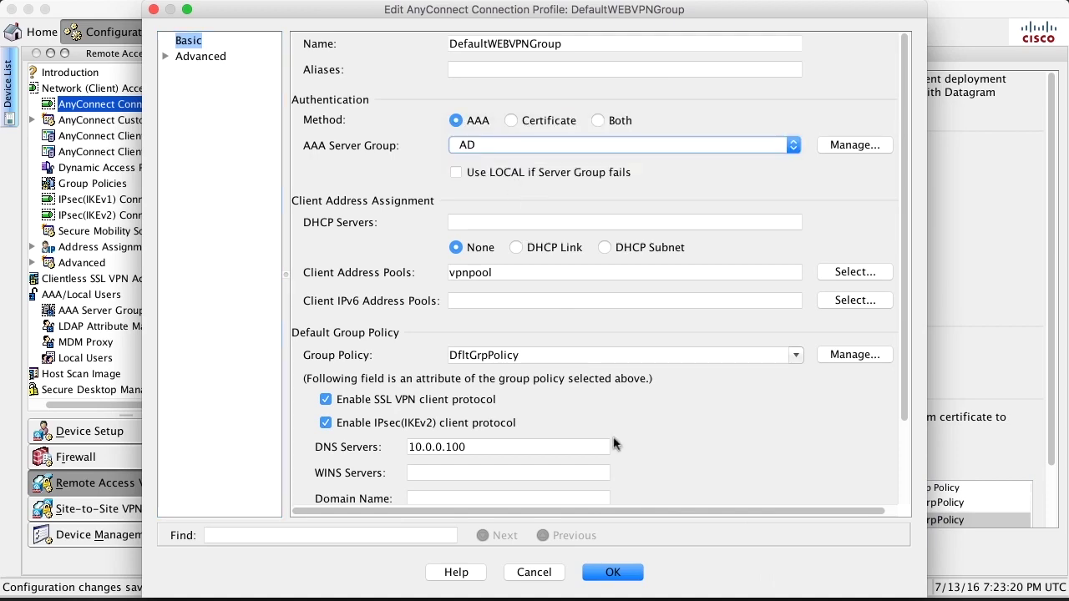
{"action": "left_click", "coordinate": [606, 576]}
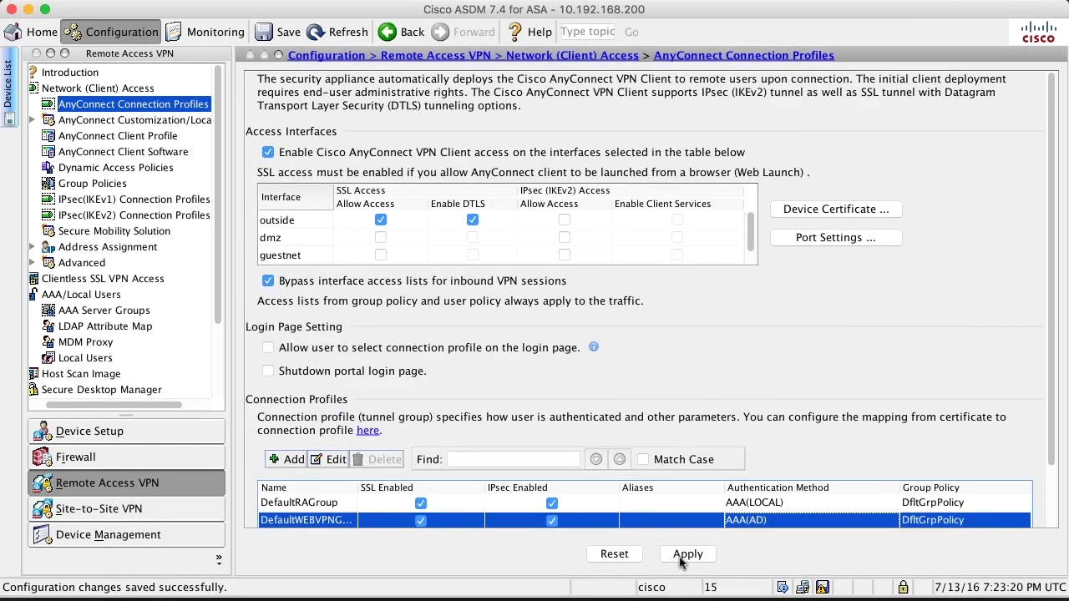
{"action": "left_click", "coordinate": [687, 555]}
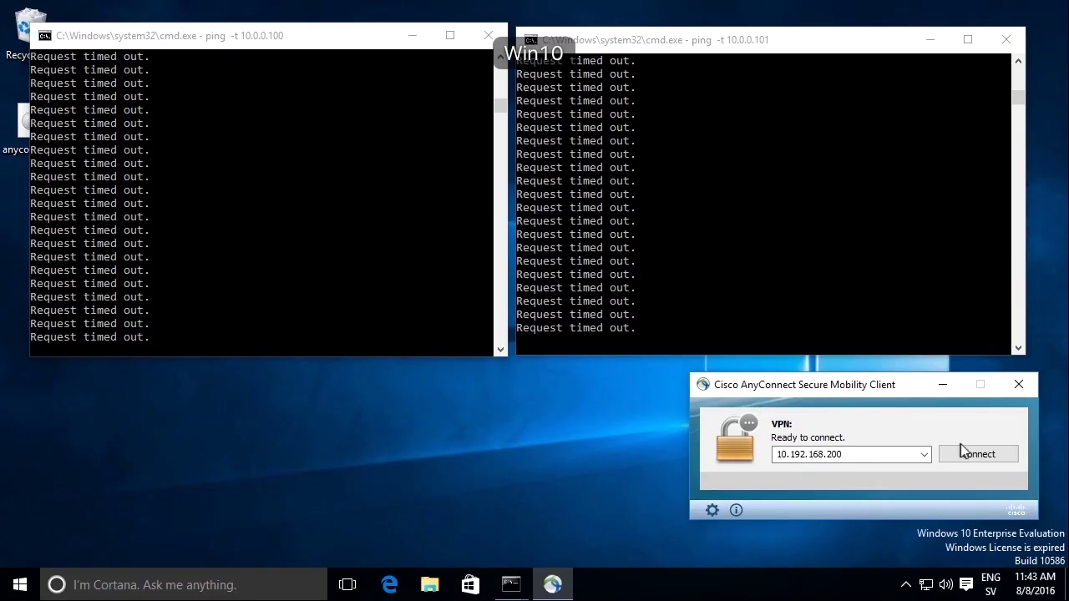
Connect to 10.192.168.200 despite the security warning and try the local account's username and password
{"action": "left_click", "coordinate": [962, 453]}
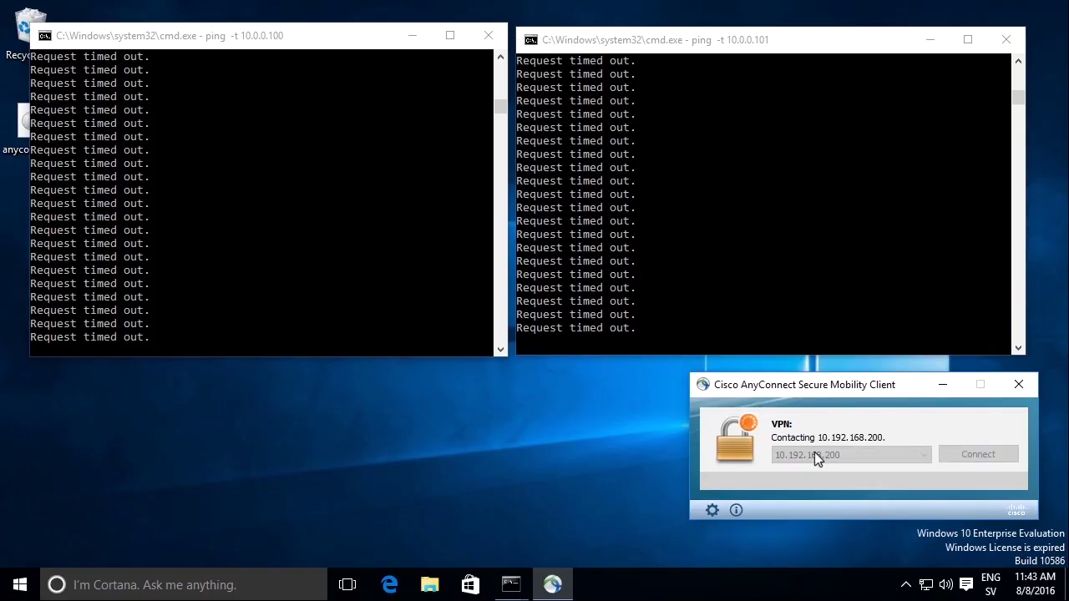
{"action": "left_click", "coordinate": [554, 430]}
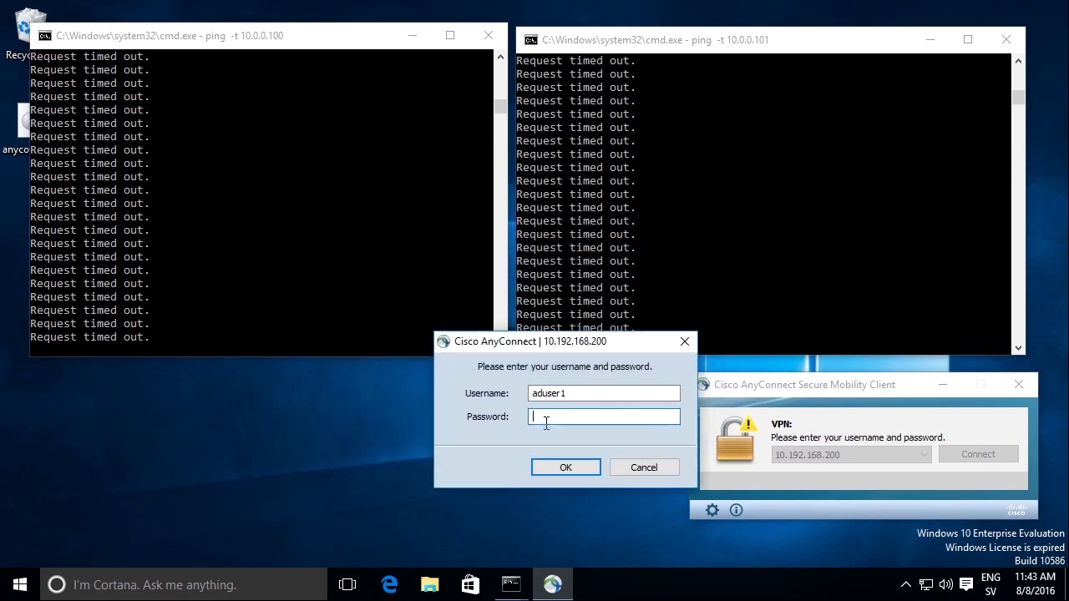
{"action": "left_click", "coordinate": [567, 428]}
{"action": "type", "text": "cisco"}
{"action": "key", "text": "Tab"}
{"action": "type", "text": "cisco"}
{"action": "left_click", "coordinate": [590, 466]}
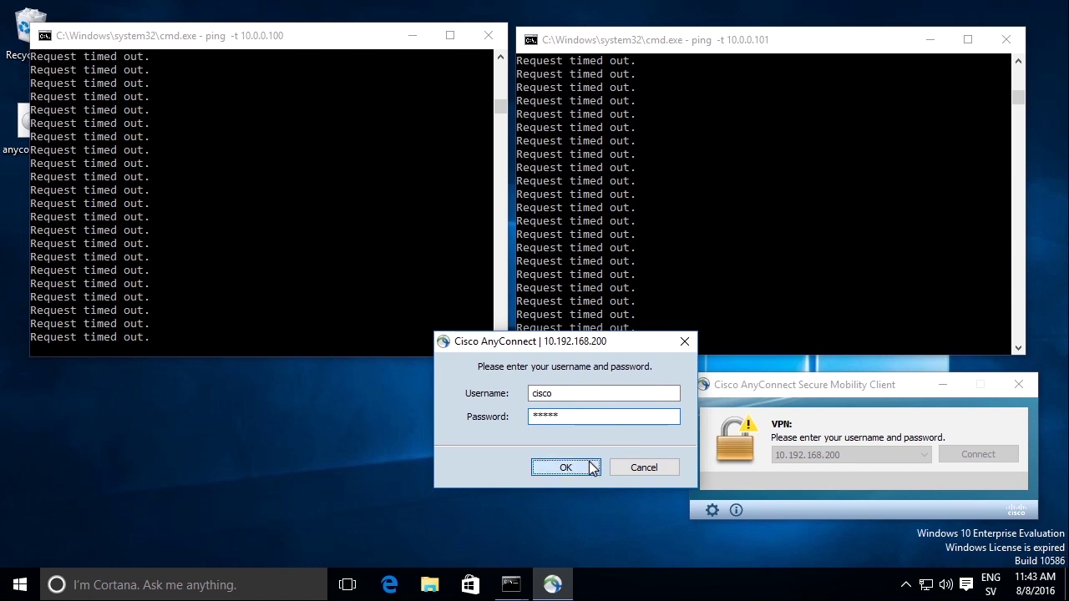
Log in instead with the Active Directory user's username and password
{"action": "key", "text": "shift+Tab"}
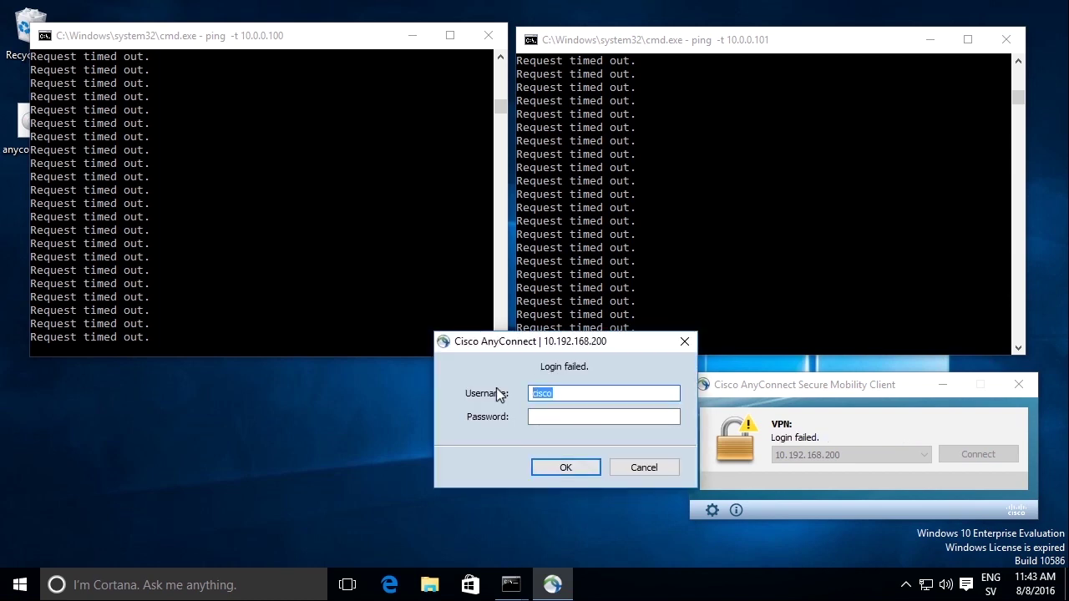
{"action": "type", "text": "aduser1"}
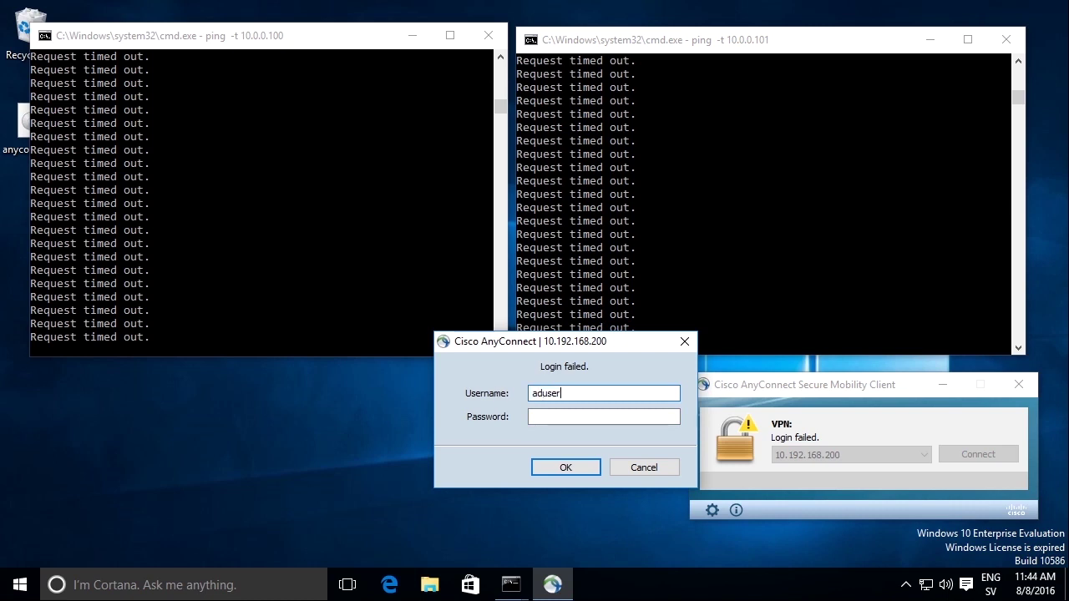
{"action": "key", "text": "Tab"}
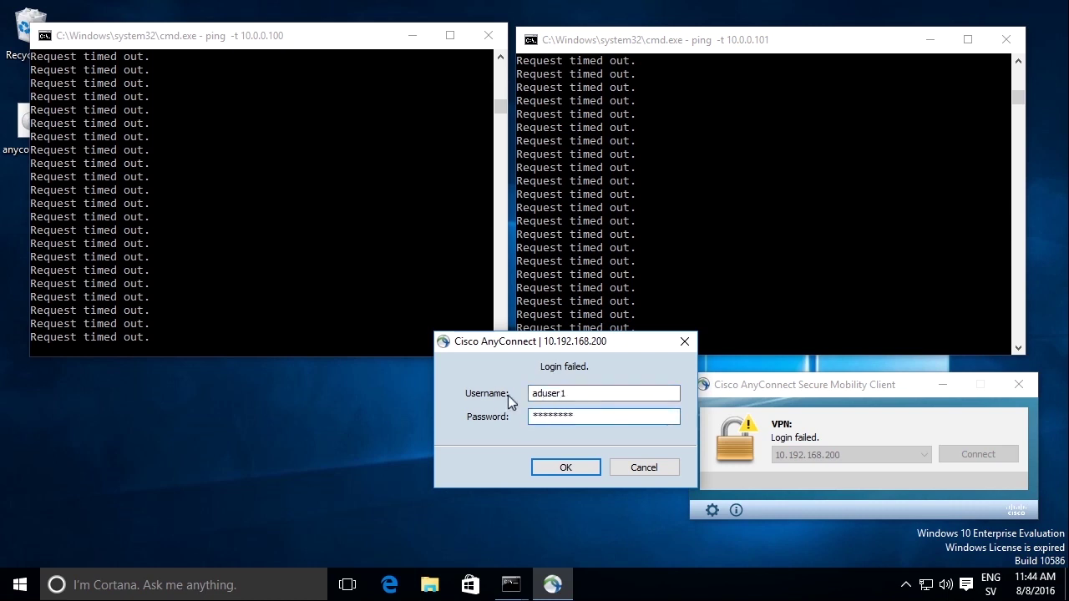
{"action": "left_click", "coordinate": [544, 467]}
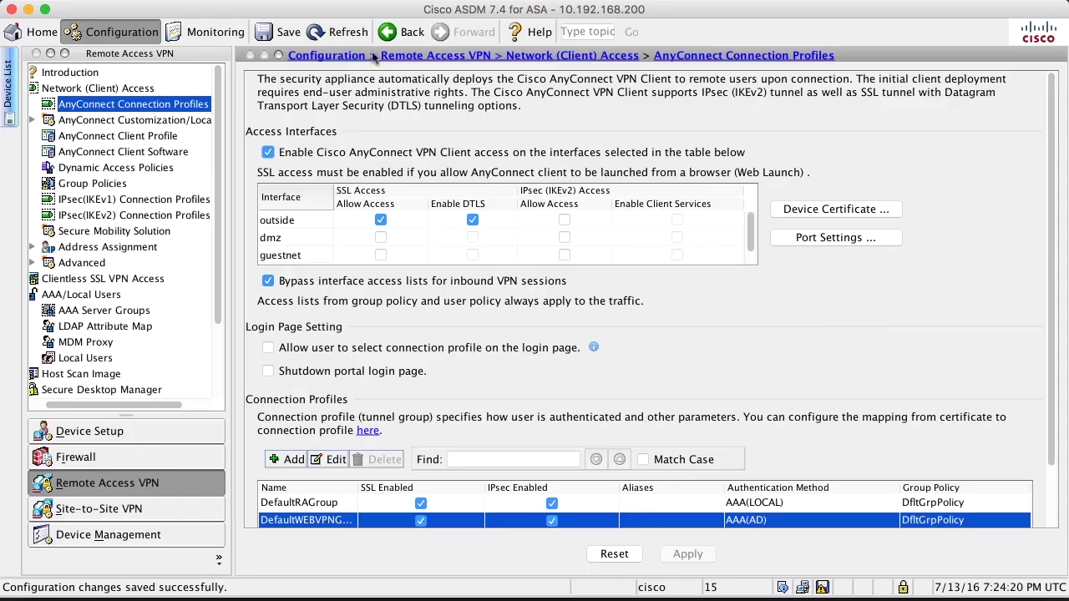
{"action": "left_click", "coordinate": [89, 310]}
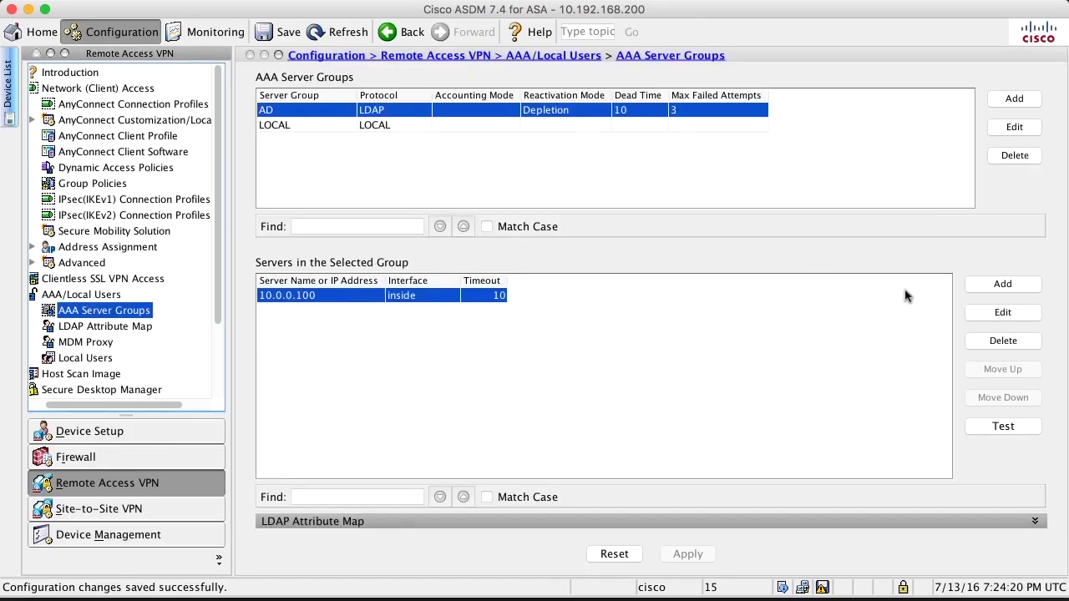
{"action": "left_click", "coordinate": [1000, 313]}
{"action": "triple_click", "coordinate": [676, 257]}
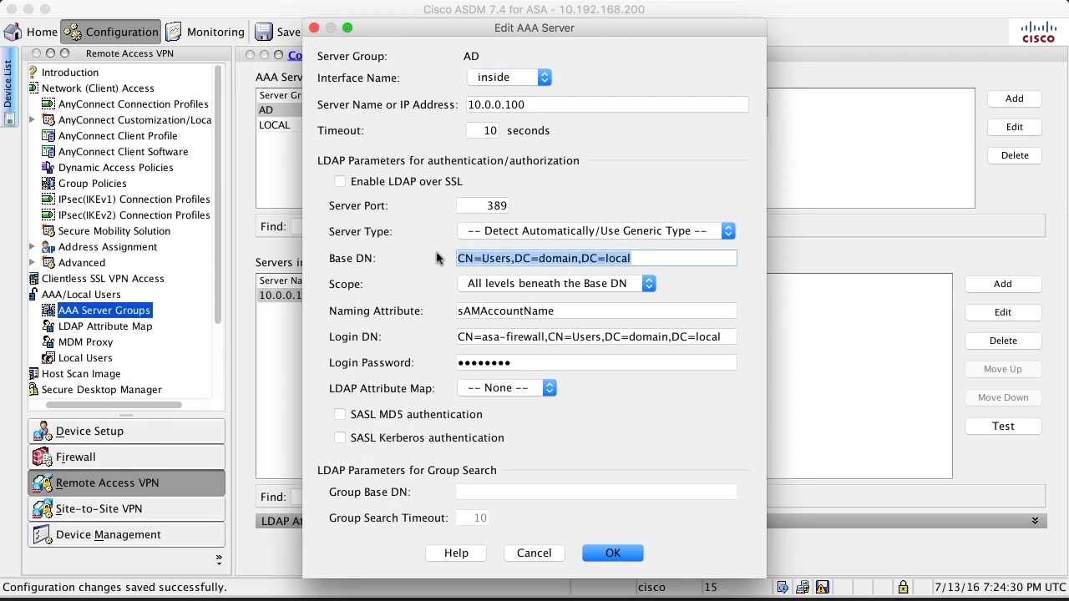
{"action": "triple_click", "coordinate": [591, 313]}
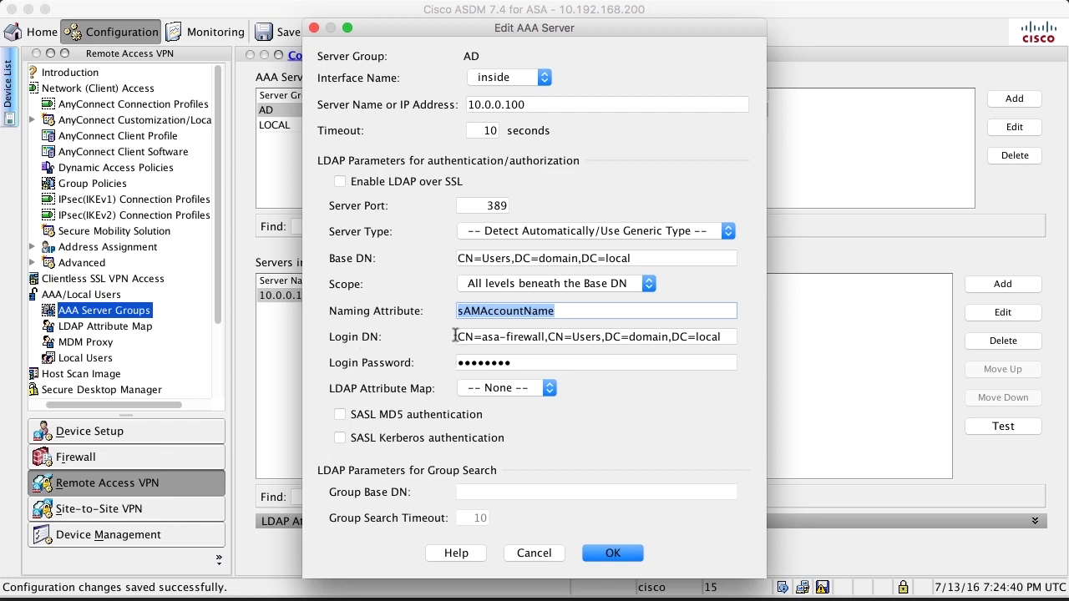
{"action": "left_click_drag", "start_coordinate": [455, 337], "coordinate": [733, 339]}
{"action": "left_click", "coordinate": [534, 551]}
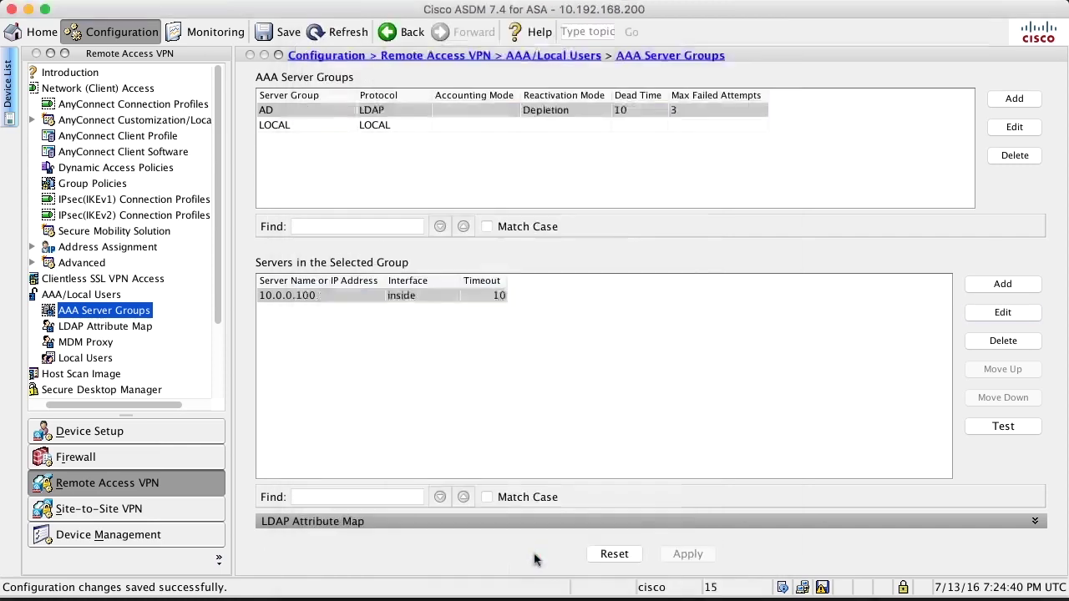
{"action": "left_click", "coordinate": [104, 104]}
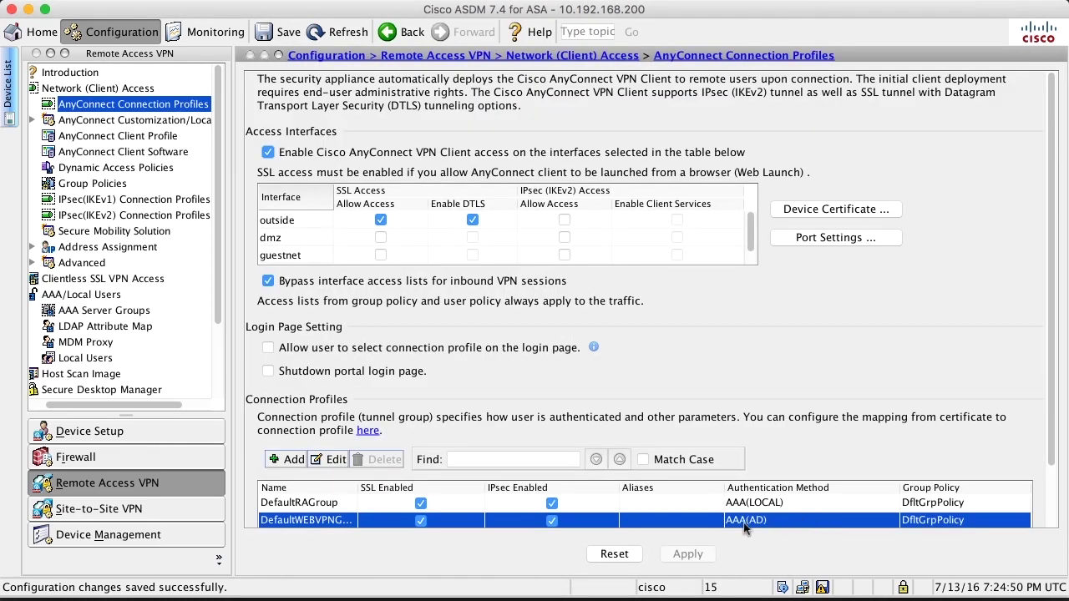